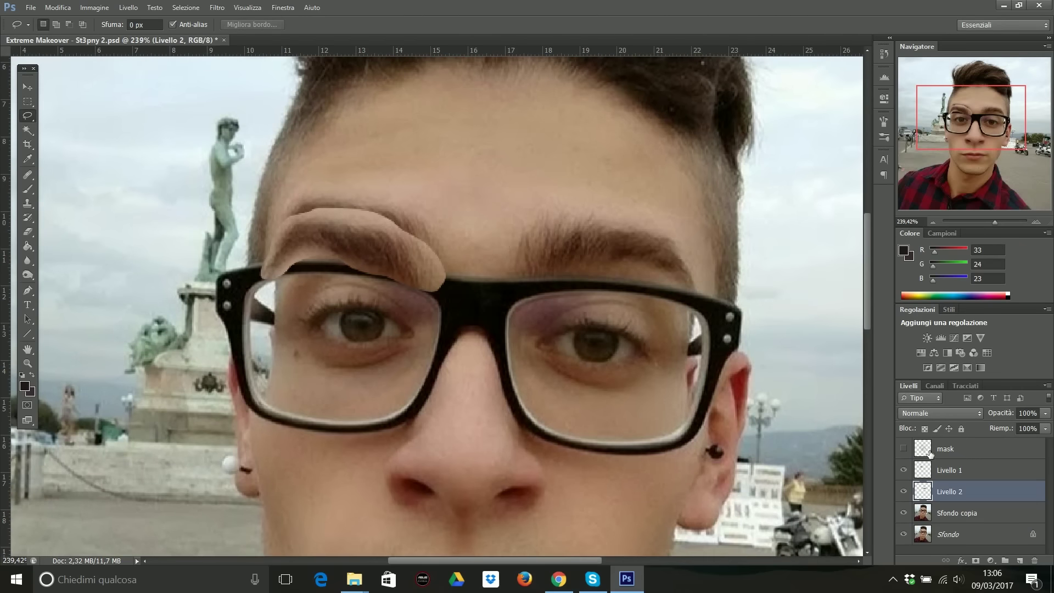
- Lower both copied eyebrows with Free Transform and start warping the right eyebrow
{"action": "right_click", "coordinate": [410, 273]}
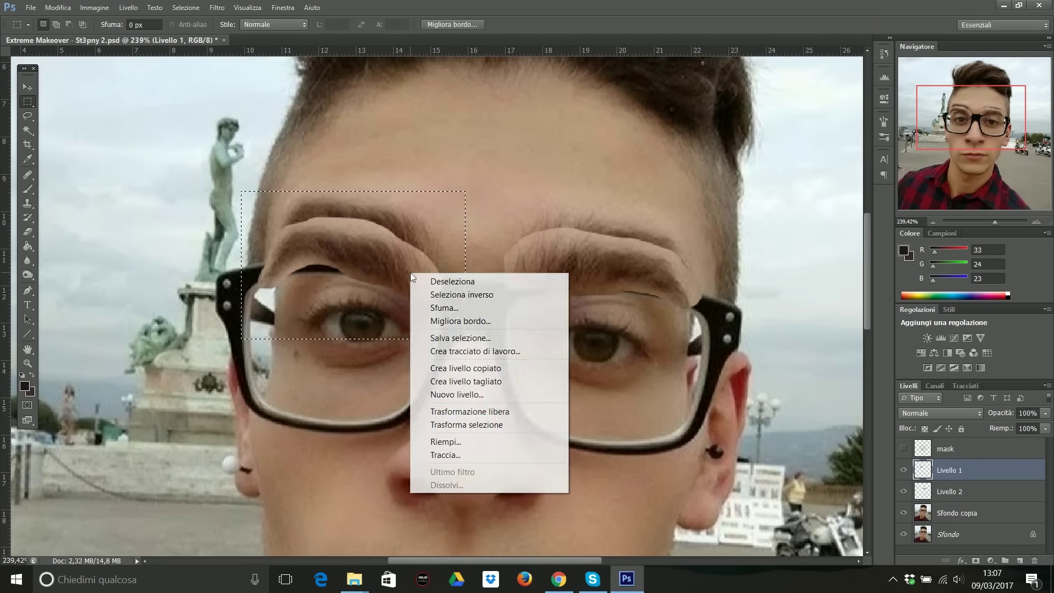
{"action": "left_click", "coordinate": [469, 411]}
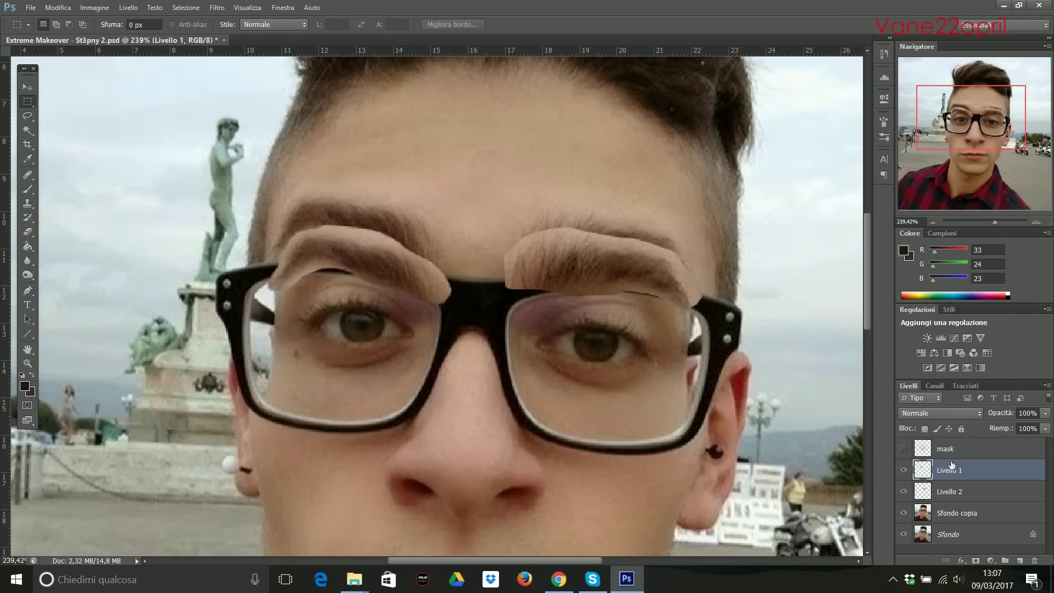
{"action": "left_click", "coordinate": [938, 492]}
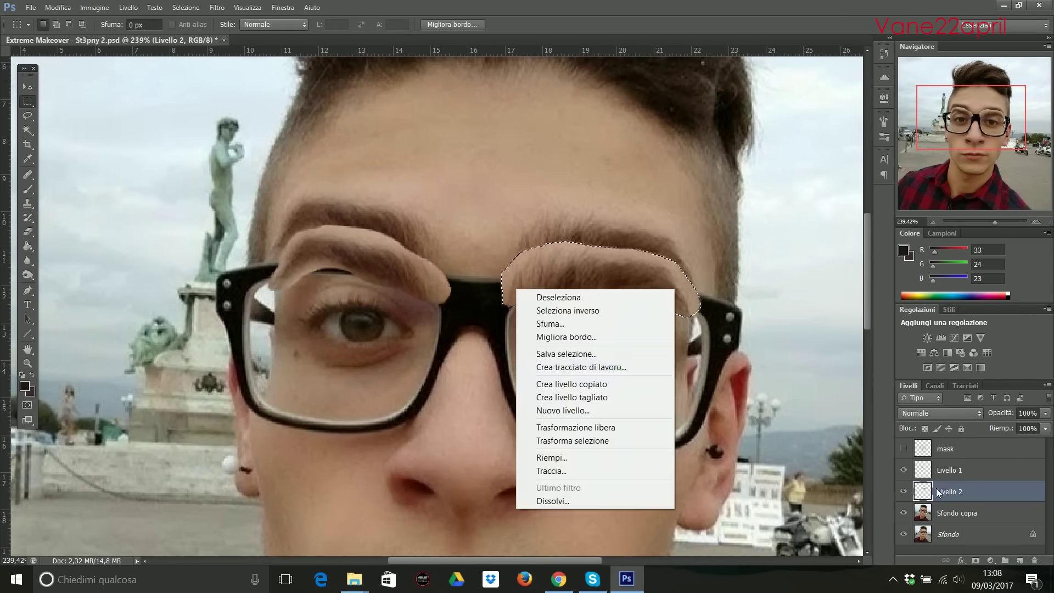
{"action": "left_click", "coordinate": [575, 427]}
{"action": "right_click", "coordinate": [506, 300]}
{"action": "left_click", "coordinate": [566, 387]}
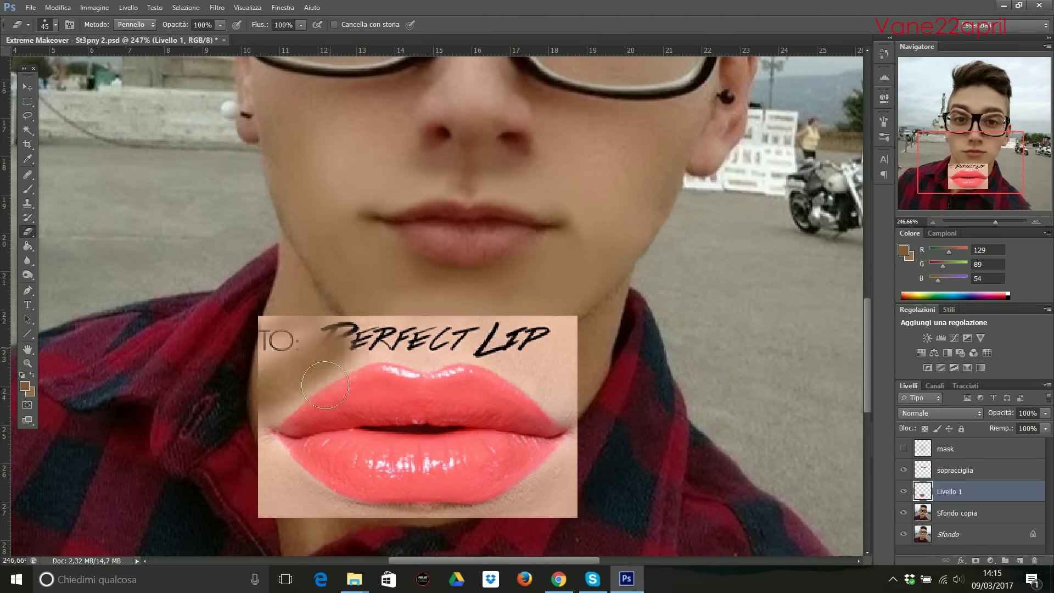
- Erase the beige background around the pasted lip image
{"action": "mouse_move", "coordinate": [325, 385]}
{"action": "left_mouse_down"}
{"action": "mouse_move", "coordinate": [576, 384]}
{"action": "mouse_move", "coordinate": [254, 471]}
{"action": "mouse_move", "coordinate": [635, 483]}
{"action": "mouse_move", "coordinate": [269, 437]}
{"action": "left_mouse_up"}
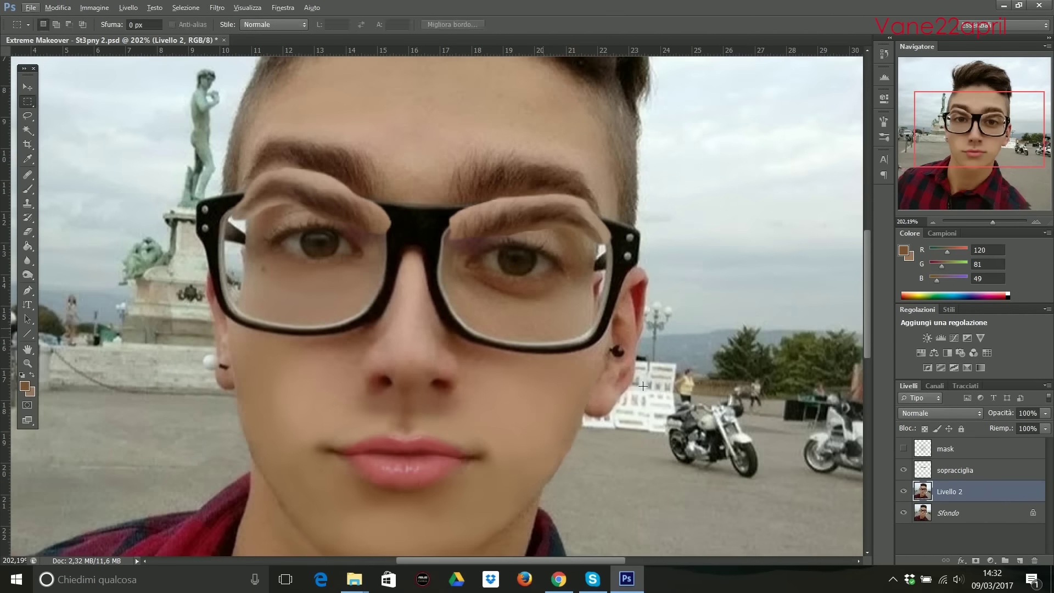
- Paint sampled skin tone over the left eyebrow, then freeze-mask hair, glasses and background in Liquify
{"action": "key", "text": "b"}
{"action": "left_click", "coordinate": [538, 314], "text": "alt"}
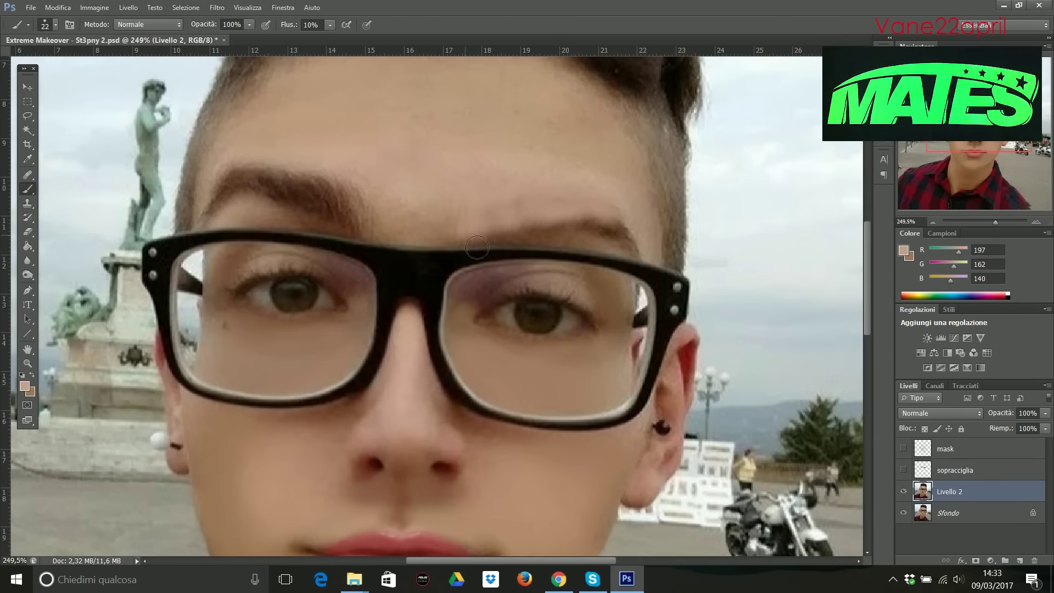
{"action": "left_click_drag", "start_coordinate": [395, 216], "coordinate": [287, 176]}
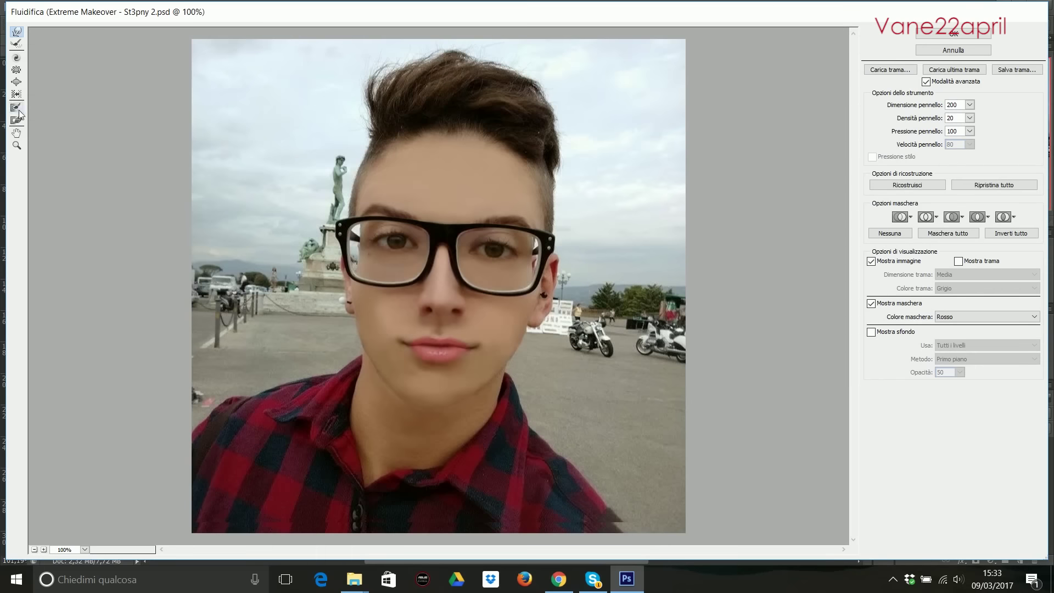
{"action": "left_click", "coordinate": [16, 107]}
{"action": "mouse_move", "coordinate": [340, 236]}
{"action": "left_mouse_down"}
{"action": "mouse_move", "coordinate": [395, 236]}
{"action": "mouse_move", "coordinate": [287, 236]}
{"action": "mouse_move", "coordinate": [628, 447]}
{"action": "left_mouse_up"}
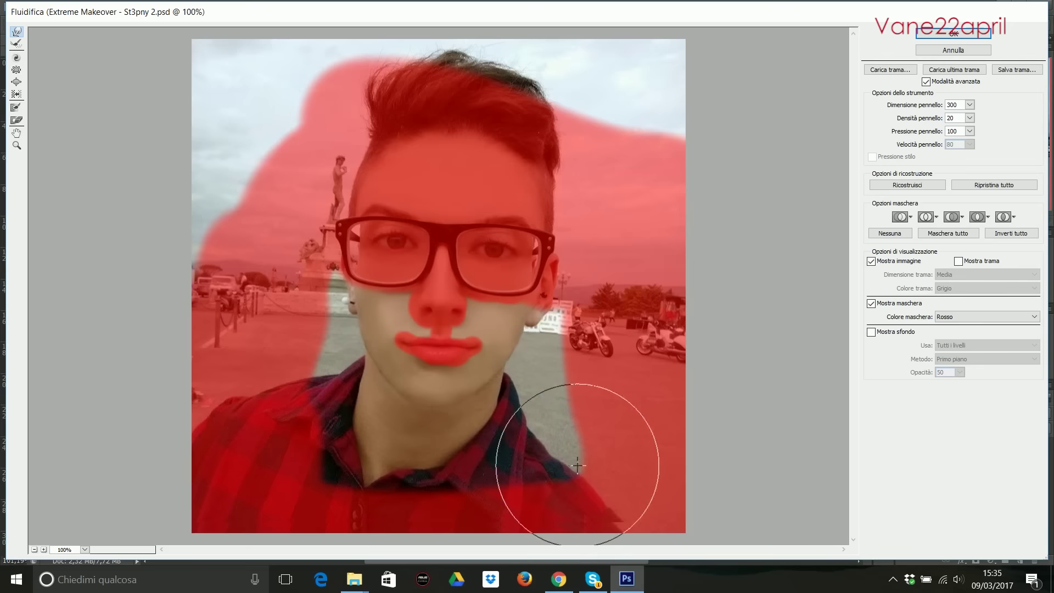
- Clear the freeze mask from the shirt and push the lower-left shoulder inward to slim it
{"action": "key", "text": "ctrl+z"}
{"action": "key", "text": "f"}
{"action": "left_click_drag", "start_coordinate": [443, 311], "coordinate": [423, 311]}
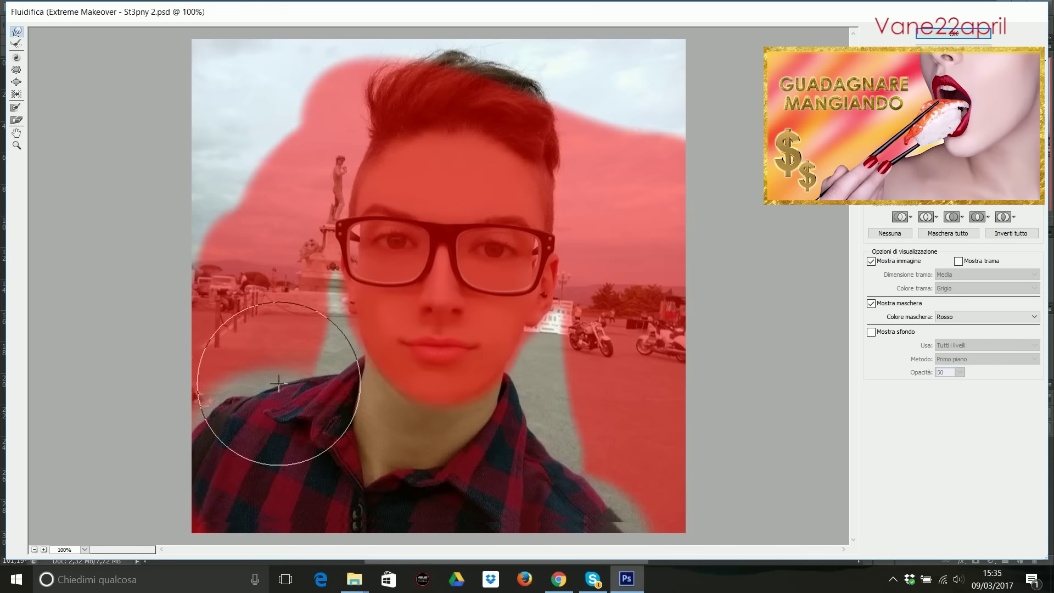
{"action": "left_click_drag", "start_coordinate": [572, 487], "coordinate": [218, 426]}
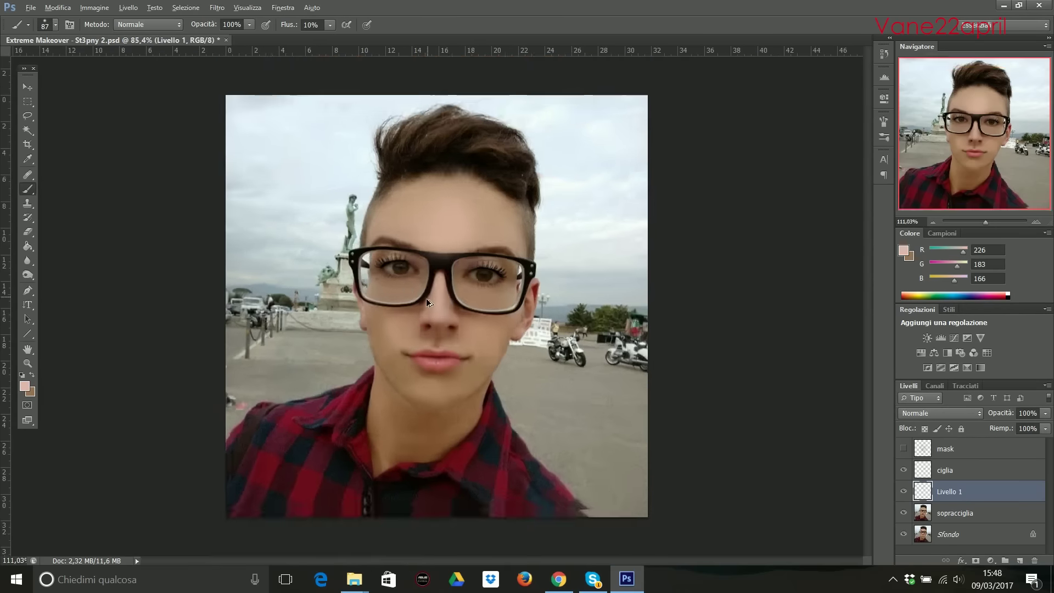
- Paint soft light strokes across the lower part of both glasses lenses
{"action": "left_click_drag", "start_coordinate": [340, 313], "coordinate": [417, 329]}
{"action": "left_click_drag", "start_coordinate": [477, 319], "coordinate": [571, 335]}
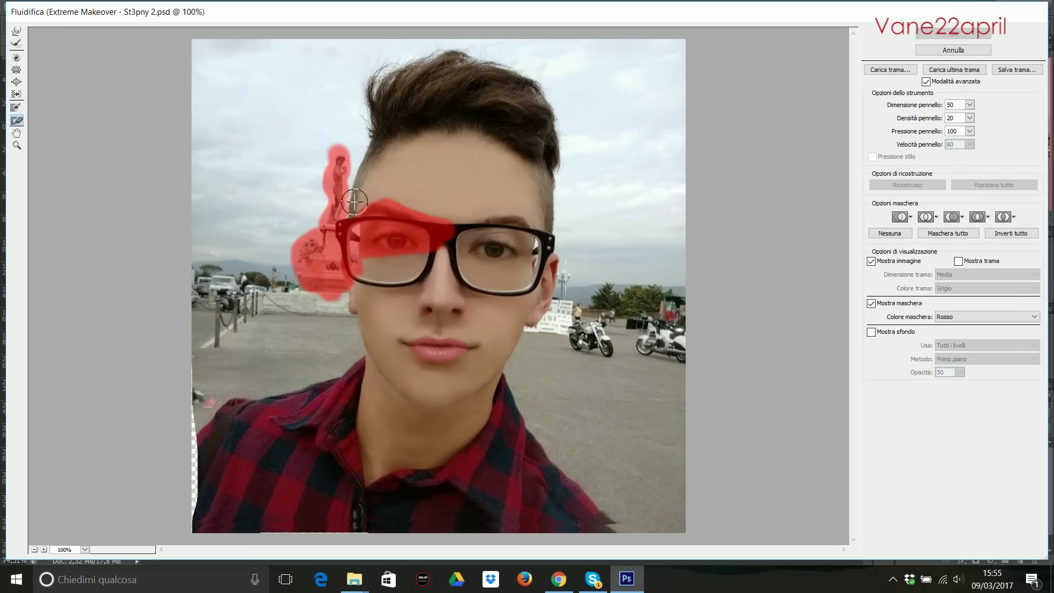
- Choose Forward Warp in Liquify with a brush size of 15
{"action": "key", "text": "w"}
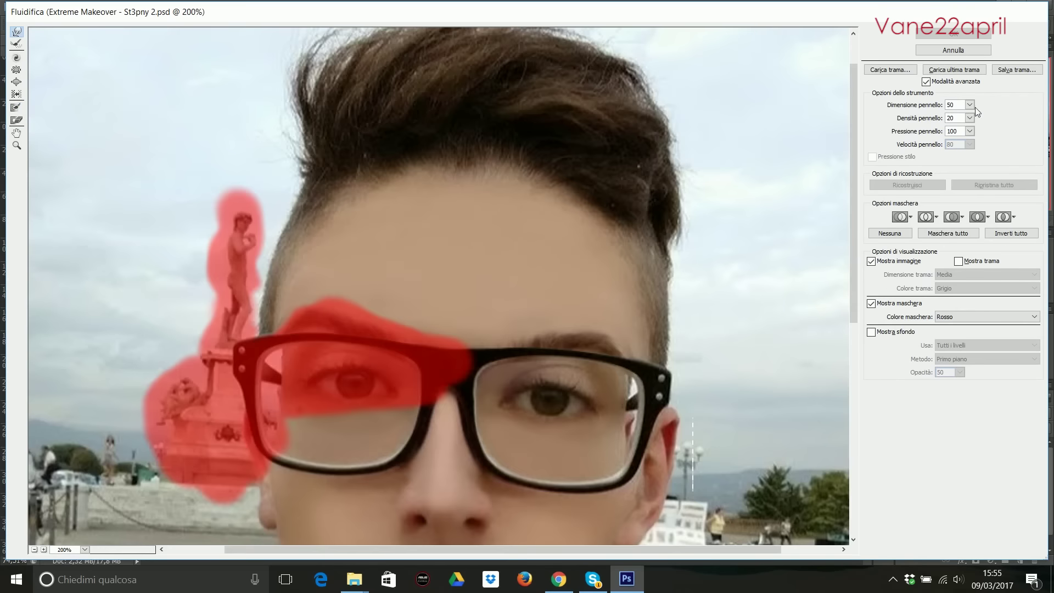
{"action": "left_click", "coordinate": [956, 104]}
{"action": "type", "text": "15"}
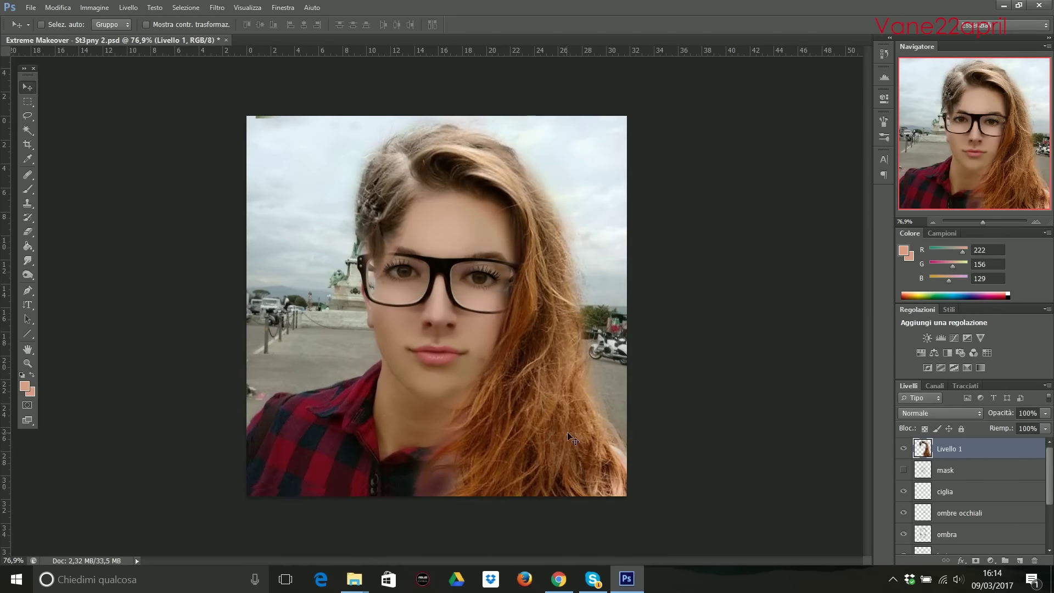
- Erase the neck and shoulders from the pasted long-hair photo
{"action": "scroll", "coordinate": [449, 296], "scroll_direction": "down", "scroll_amount": 2}
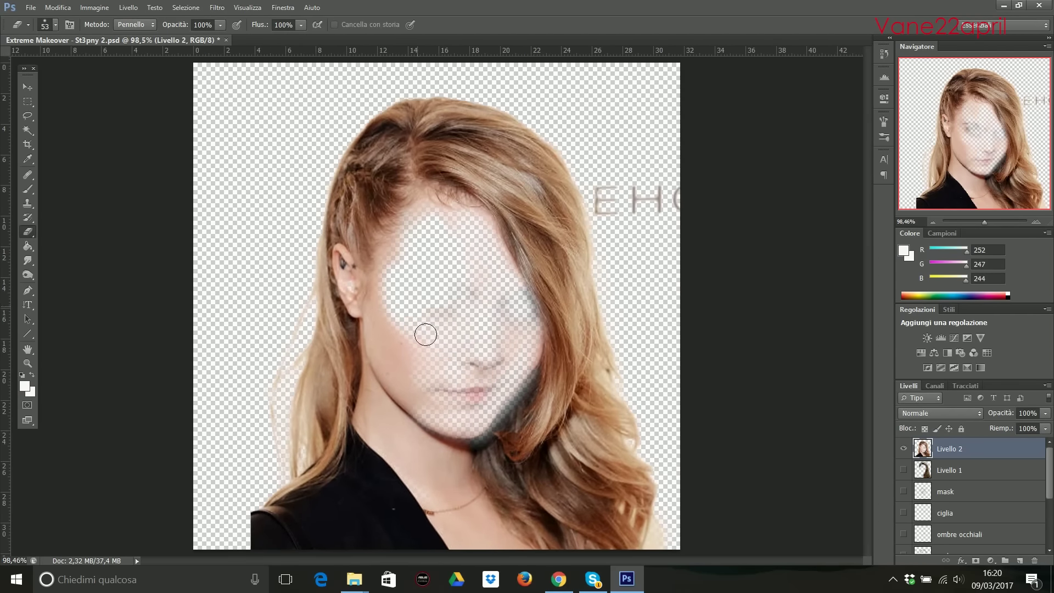
{"action": "mouse_move", "coordinate": [385, 431]}
{"action": "left_mouse_down"}
{"action": "mouse_move", "coordinate": [294, 502]}
{"action": "mouse_move", "coordinate": [434, 470]}
{"action": "left_mouse_up"}
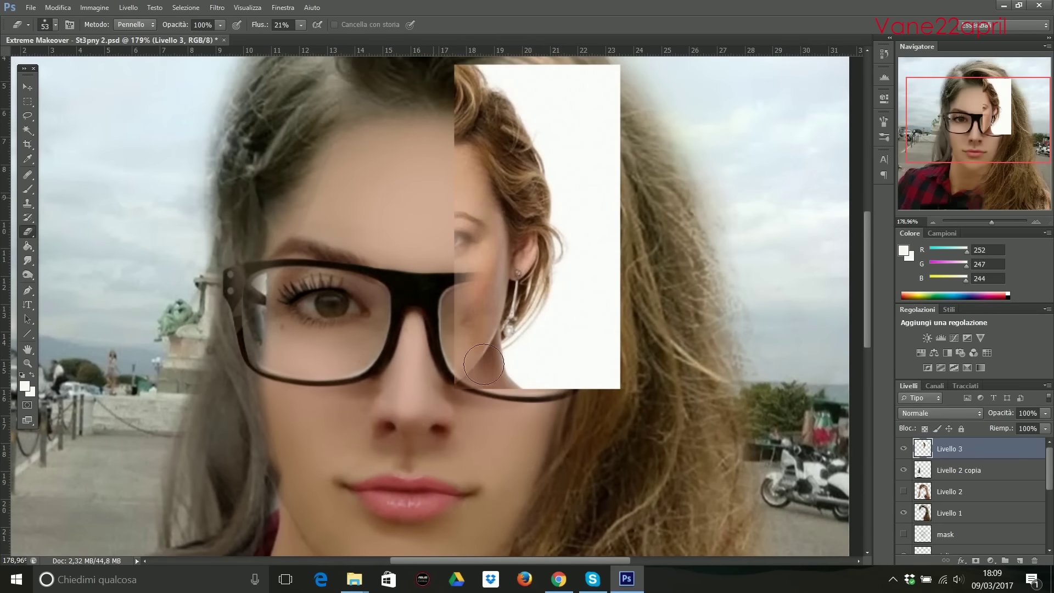
- Erase around the face edge of the left hair piece and reposition it
{"action": "left_click_drag", "start_coordinate": [474, 257], "coordinate": [477, 169]}
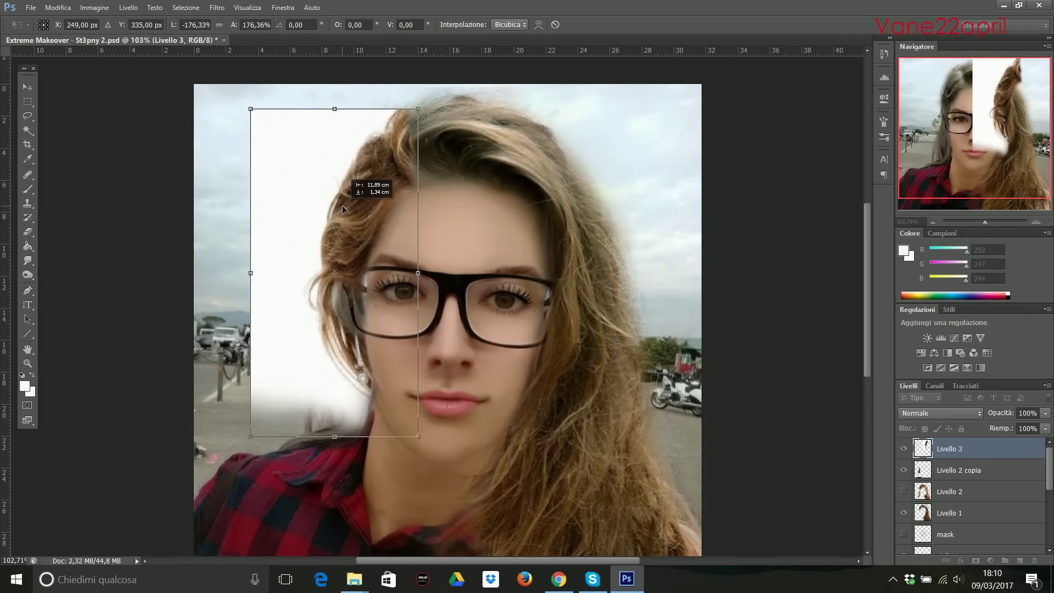
{"action": "left_click_drag", "start_coordinate": [343, 208], "coordinate": [381, 212]}
{"action": "right_click", "coordinate": [383, 137]}
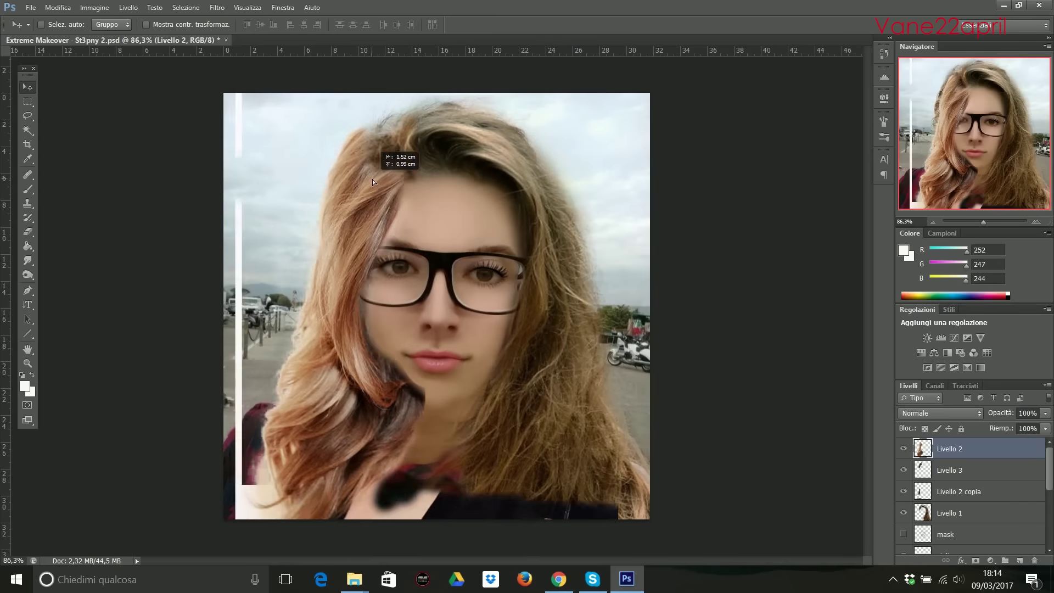
- Erase the hair piece's white strip and bottom-left patch, then delete that layer
{"action": "key", "text": "e"}
{"action": "mouse_move", "coordinate": [238, 214]}
{"action": "left_mouse_down"}
{"action": "mouse_move", "coordinate": [238, 516]}
{"action": "mouse_move", "coordinate": [265, 445]}
{"action": "left_mouse_up"}
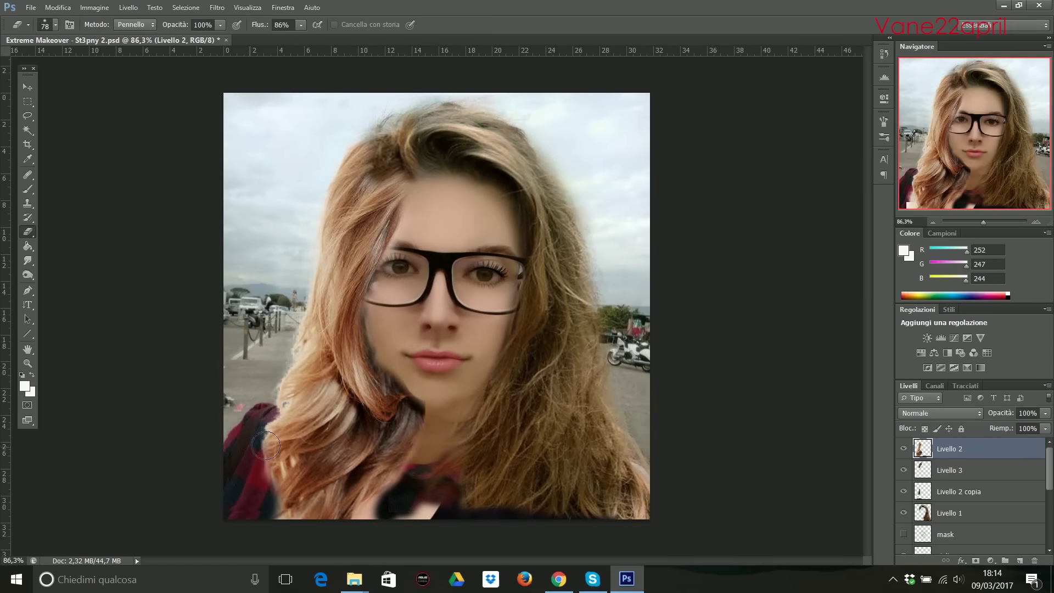
{"action": "scroll", "coordinate": [292, 495], "scroll_direction": "down", "scroll_amount": 2}
{"action": "key", "text": "Delete"}
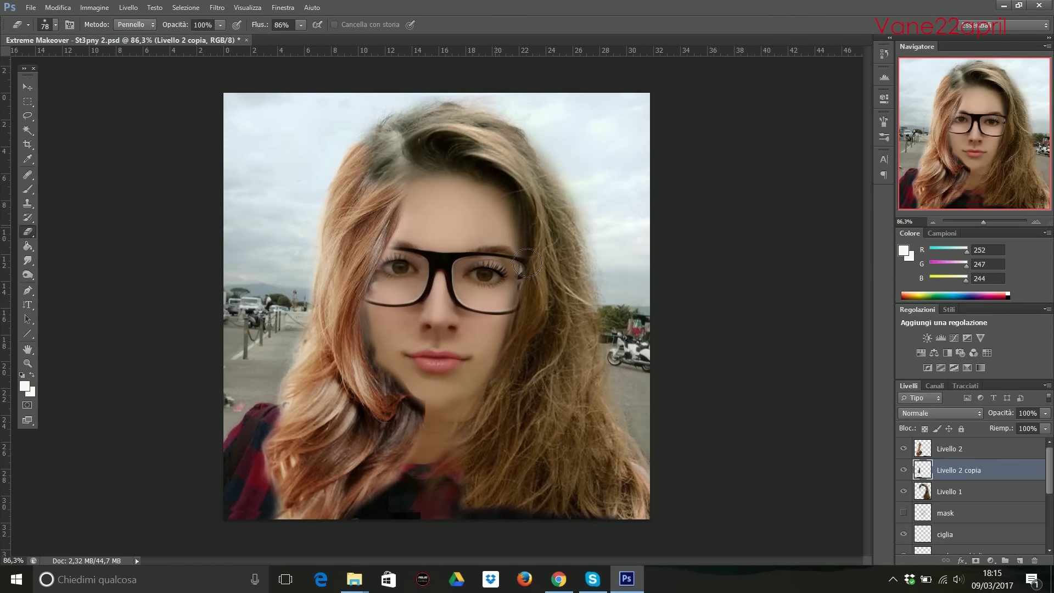
{"action": "key", "text": "m"}
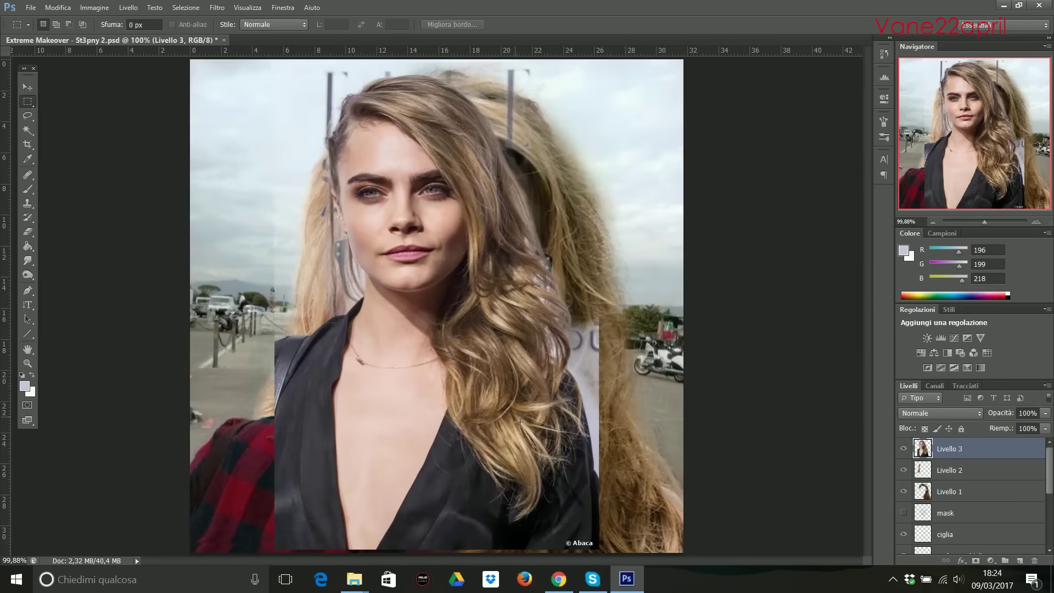
- Erase the new photo over face, head, shirt and mouth, keeping only its long hair
{"action": "key", "text": "e"}
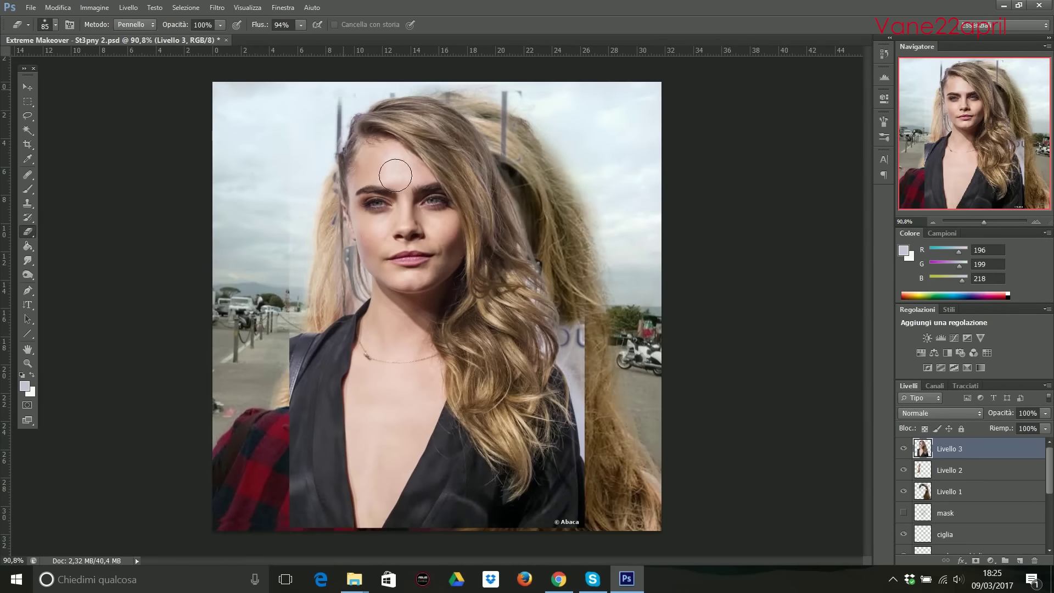
{"action": "mouse_move", "coordinate": [352, 132]}
{"action": "left_mouse_down"}
{"action": "mouse_move", "coordinate": [384, 252]}
{"action": "mouse_move", "coordinate": [435, 344]}
{"action": "mouse_move", "coordinate": [373, 494]}
{"action": "left_mouse_up"}
{"action": "left_click_drag", "start_coordinate": [467, 384], "coordinate": [549, 439]}
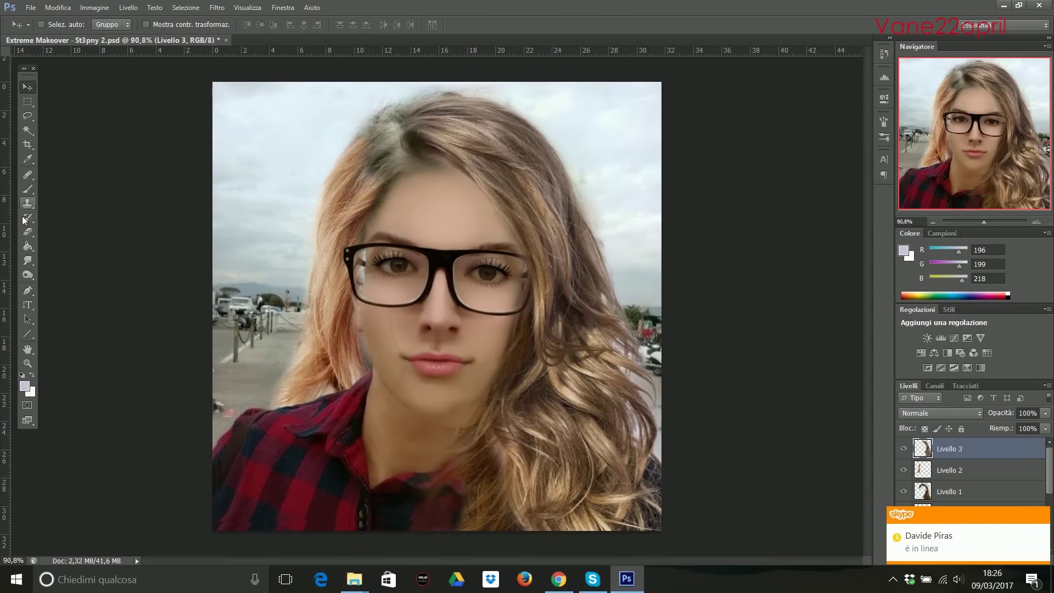
{"action": "left_click", "coordinate": [27, 232]}
{"action": "left_click_drag", "start_coordinate": [434, 121], "coordinate": [444, 195]}
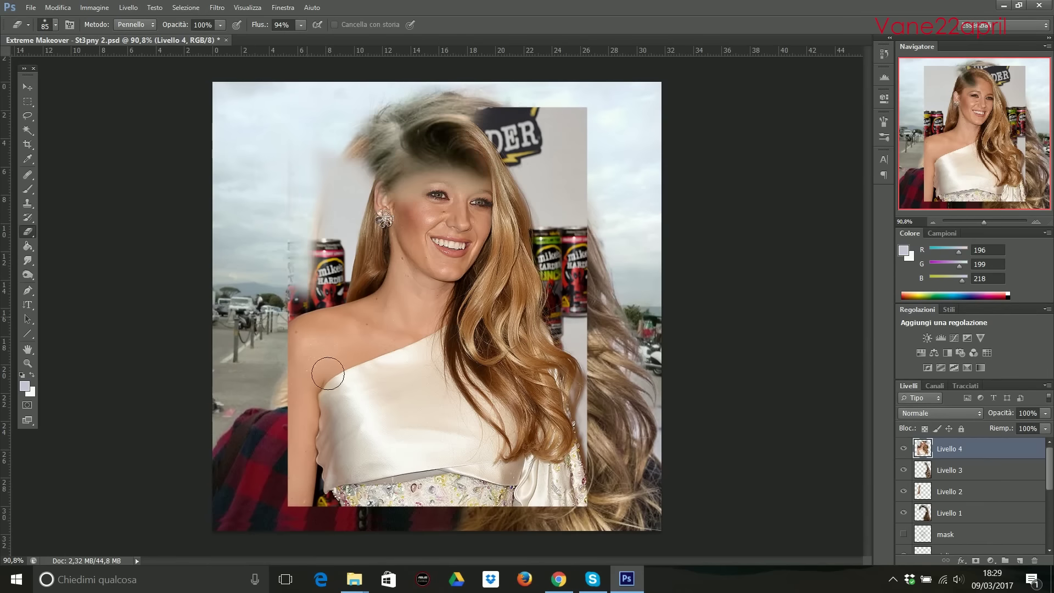
{"action": "mouse_move", "coordinate": [328, 373]}
{"action": "left_mouse_down"}
{"action": "mouse_move", "coordinate": [441, 388]}
{"action": "mouse_move", "coordinate": [439, 472]}
{"action": "left_mouse_up"}
{"action": "scroll", "coordinate": [637, 360], "scroll_direction": "down", "scroll_amount": 2}
{"action": "scroll", "coordinate": [638, 359], "scroll_direction": "up", "scroll_amount": 4}
{"action": "mouse_move", "coordinate": [566, 483]}
{"action": "left_mouse_down"}
{"action": "mouse_move", "coordinate": [577, 264]}
{"action": "mouse_move", "coordinate": [533, 472]}
{"action": "left_mouse_up"}
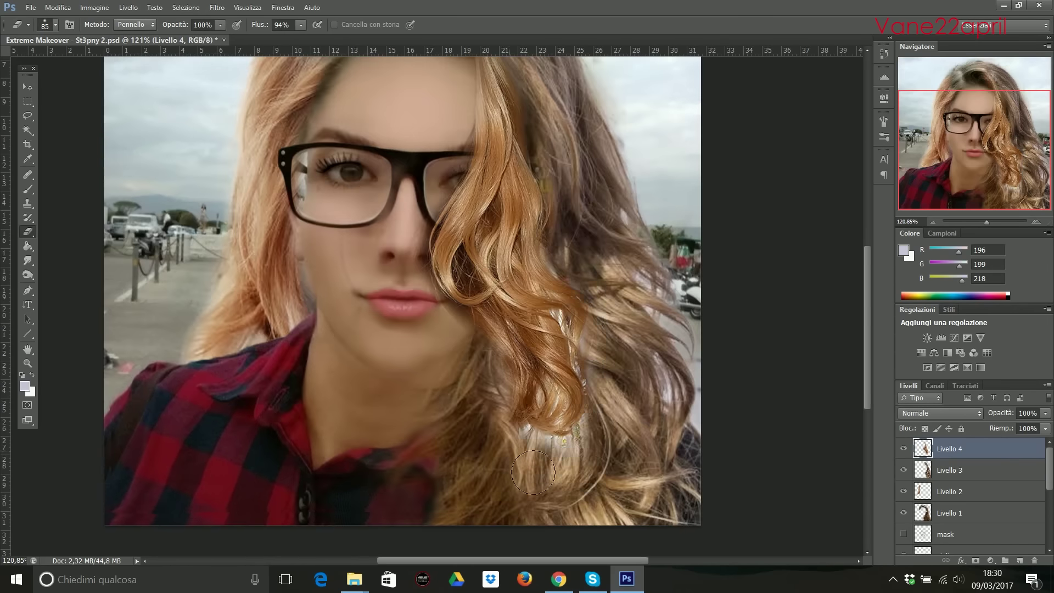
{"action": "scroll", "coordinate": [701, 368], "scroll_direction": "down", "scroll_amount": 2}
- Flip the hair layer horizontally and rotate it about 12 degrees
{"action": "key", "text": "v"}
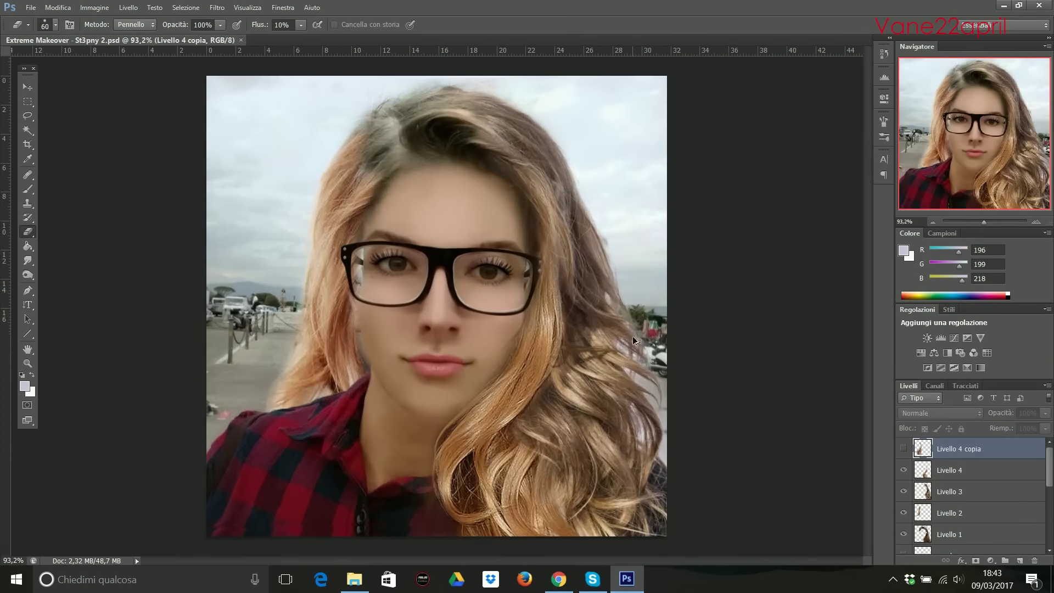
{"action": "key", "text": "ctrl+t"}
{"action": "right_click", "coordinate": [360, 274]}
{"action": "left_click", "coordinate": [457, 473]}
{"action": "left_click_drag", "start_coordinate": [364, 263], "coordinate": [349, 337]}
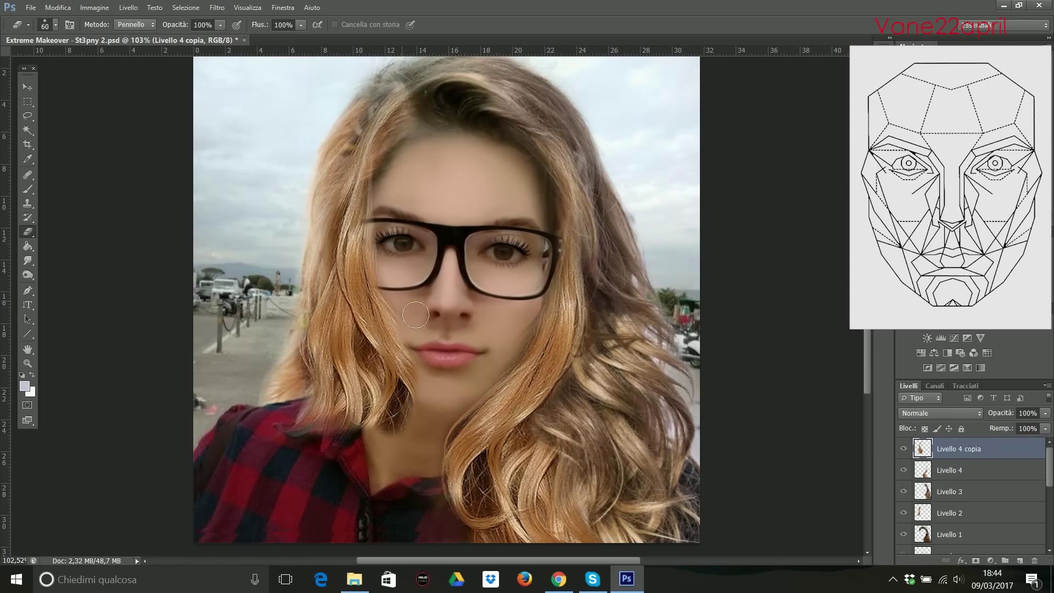
- Lasso a selection along the left edge of the glasses
{"action": "scroll", "coordinate": [416, 314], "scroll_direction": "down", "scroll_amount": 3}
{"action": "scroll", "coordinate": [416, 315], "scroll_direction": "up", "scroll_amount": 2}
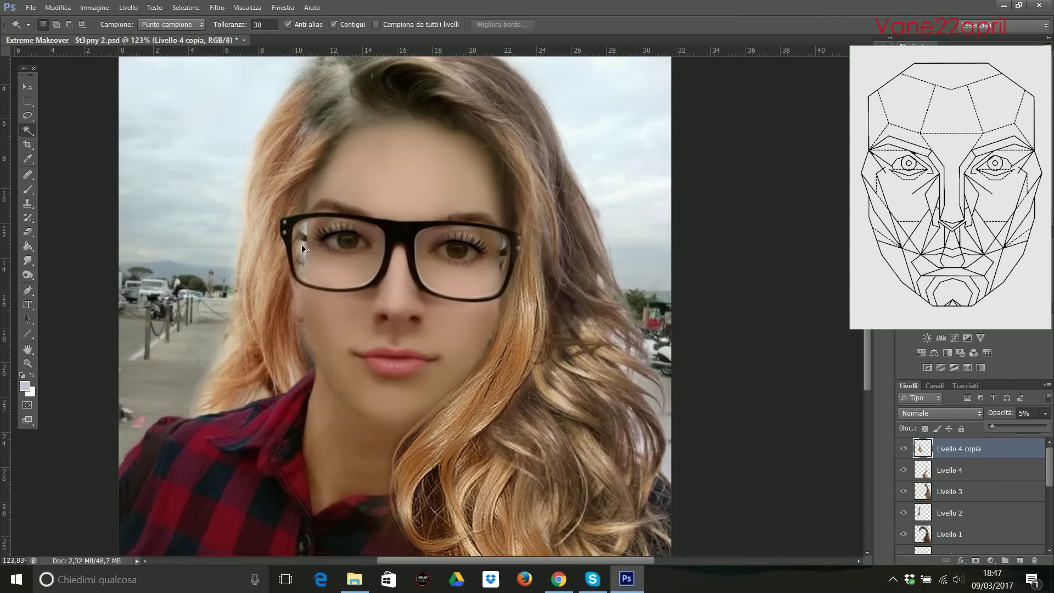
{"action": "scroll", "coordinate": [302, 245], "scroll_direction": "up", "scroll_amount": 3}
{"action": "left_click_drag", "start_coordinate": [311, 151], "coordinate": [302, 360]}
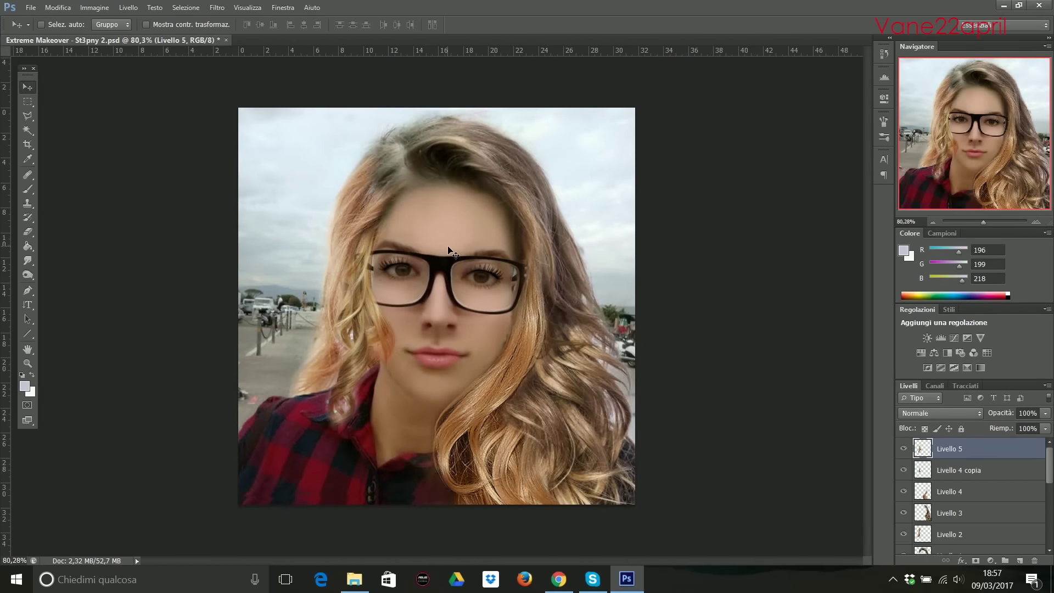
- Warp the left-side hair, raise the glasses layer opacity, and sample a brown hair colour
{"action": "left_click_drag", "start_coordinate": [351, 385], "coordinate": [350, 293]}
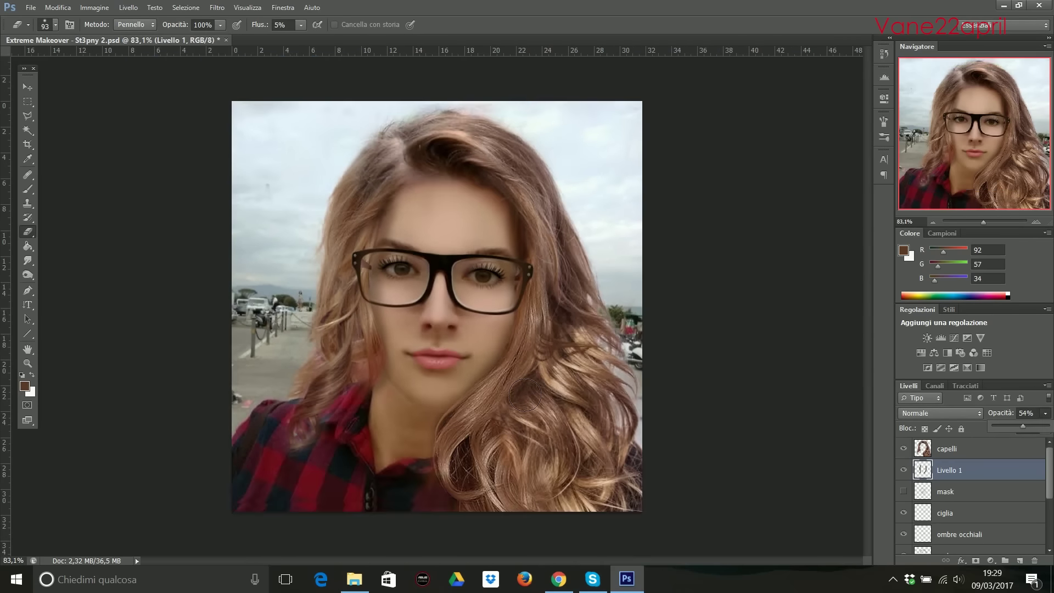
{"action": "left_click_drag", "start_coordinate": [1022, 426], "coordinate": [1031, 427]}
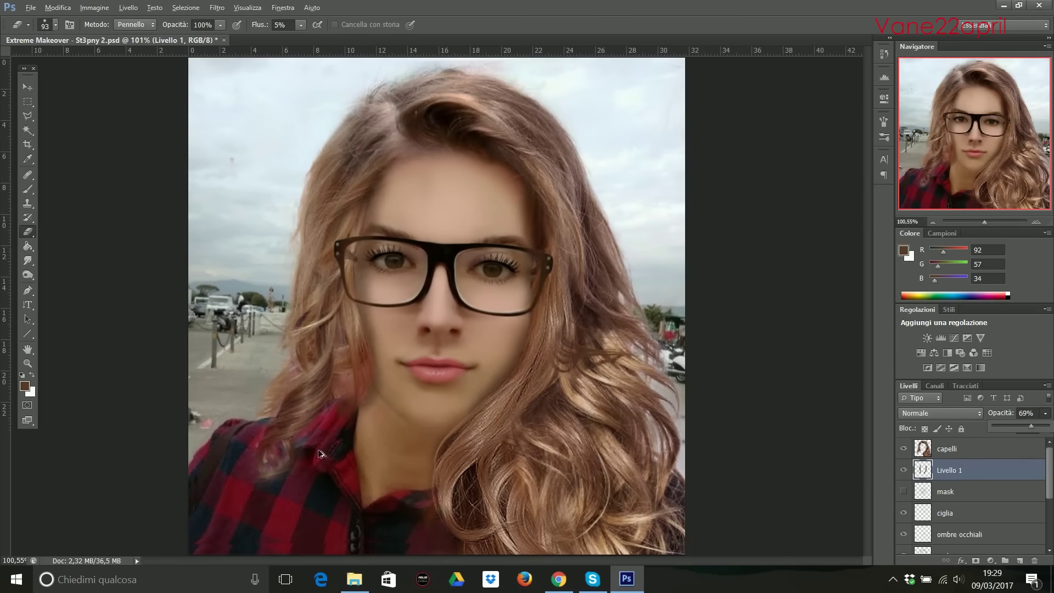
{"action": "key", "text": "b"}
{"action": "left_click", "coordinate": [296, 466], "text": "alt"}
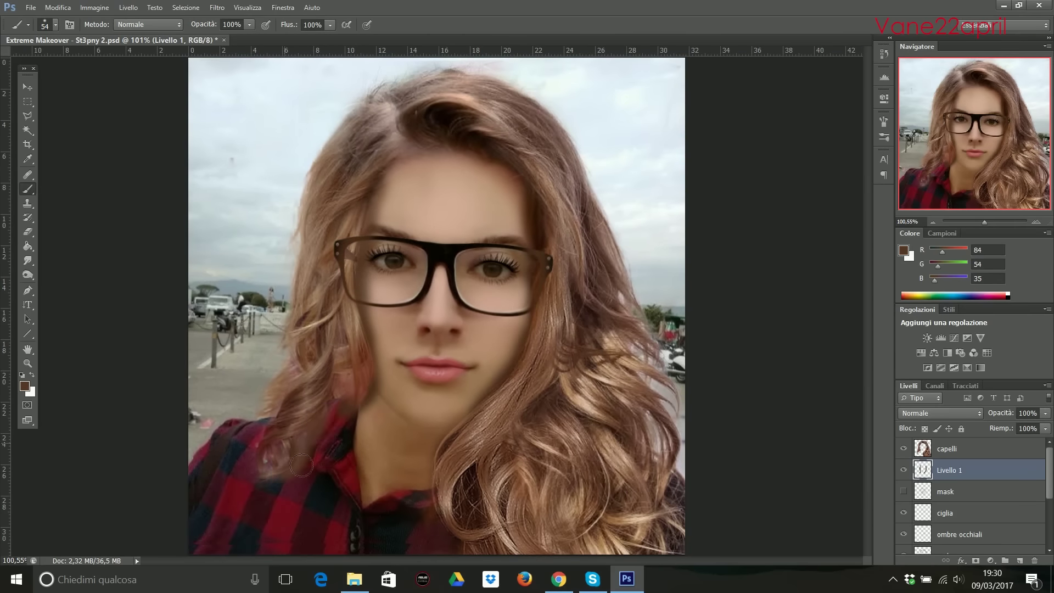
{"action": "left_click_drag", "start_coordinate": [1031, 426], "coordinate": [1021, 426]}
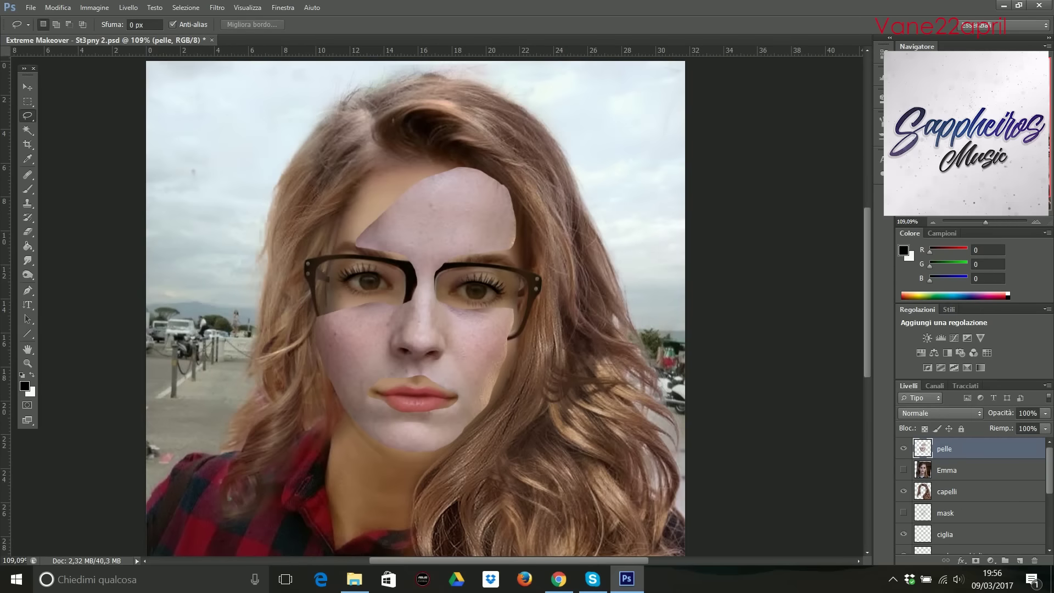
- Soften the pale skin patch edges on the lower face with the Eraser
{"action": "key", "text": "e"}
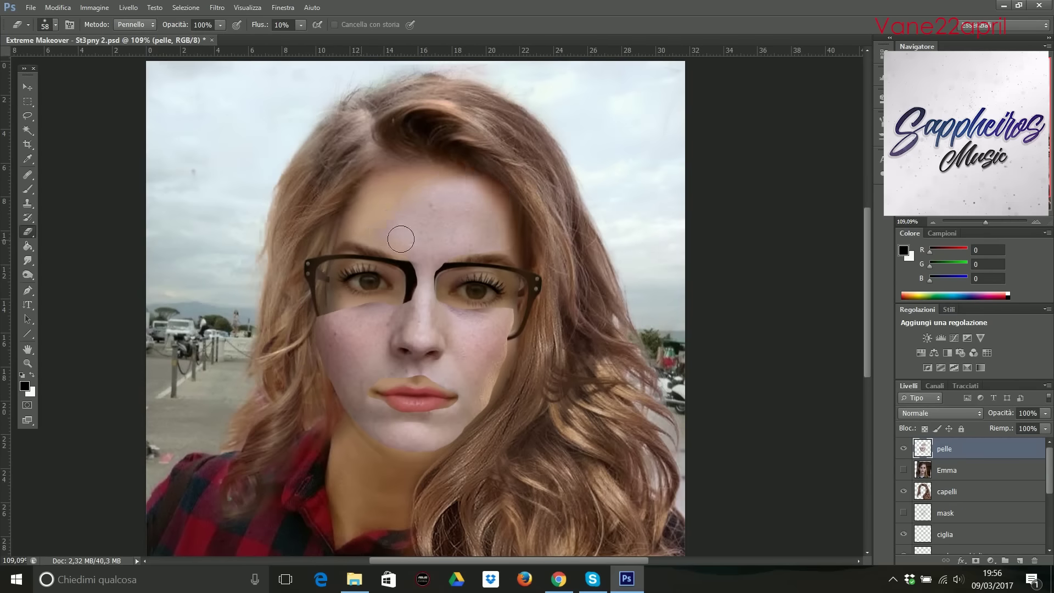
{"action": "scroll", "coordinate": [508, 314], "scroll_direction": "up", "scroll_amount": 3}
{"action": "left_click", "coordinate": [27, 130]}
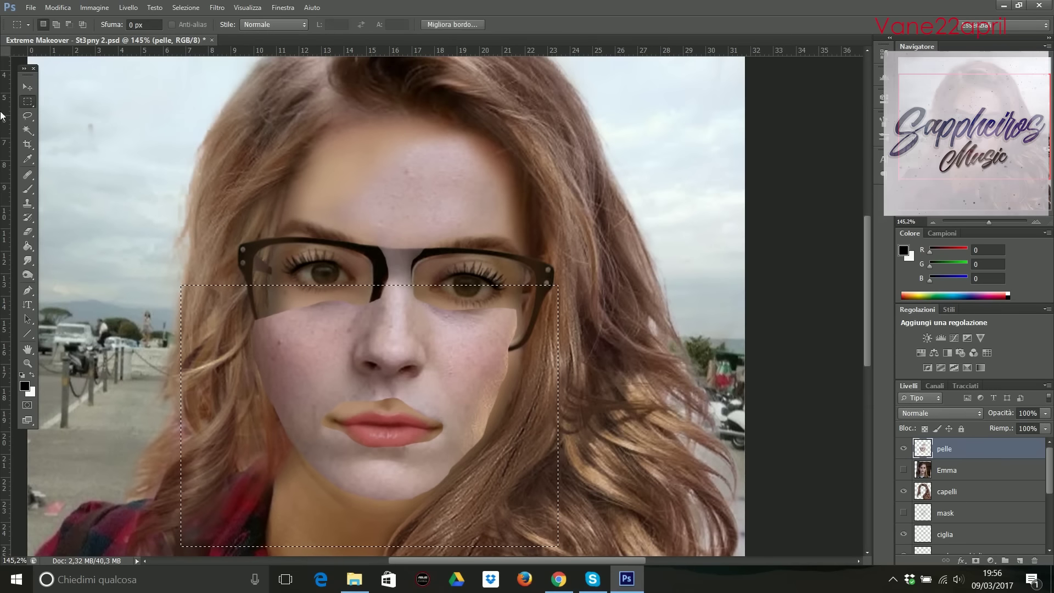
{"action": "scroll", "coordinate": [971, 494], "scroll_direction": "down", "scroll_amount": 5}
{"action": "left_click", "coordinate": [956, 501]}
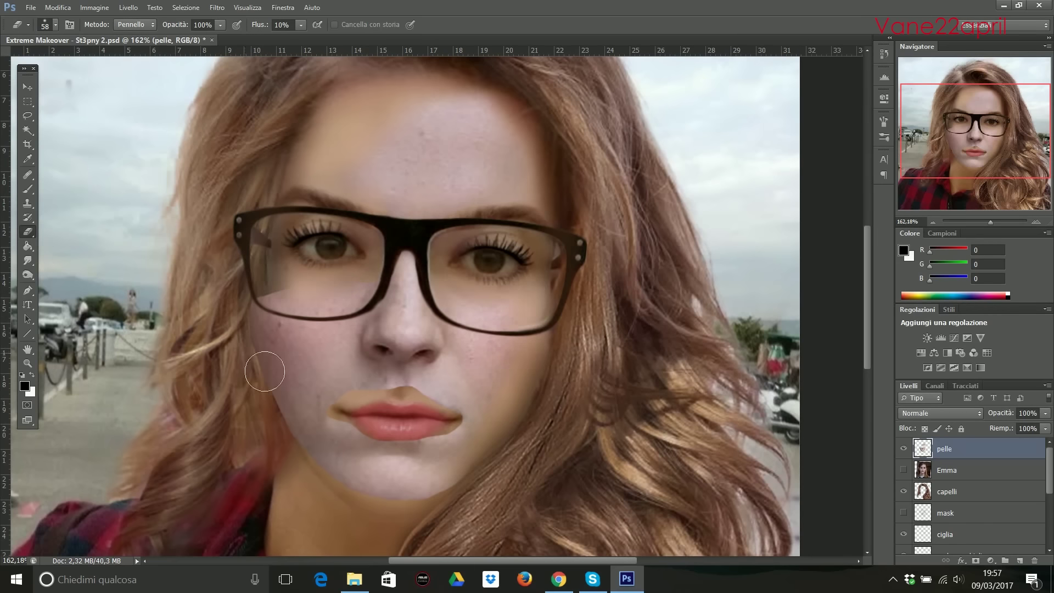
{"action": "scroll", "coordinate": [392, 412], "scroll_direction": "down", "scroll_amount": 1}
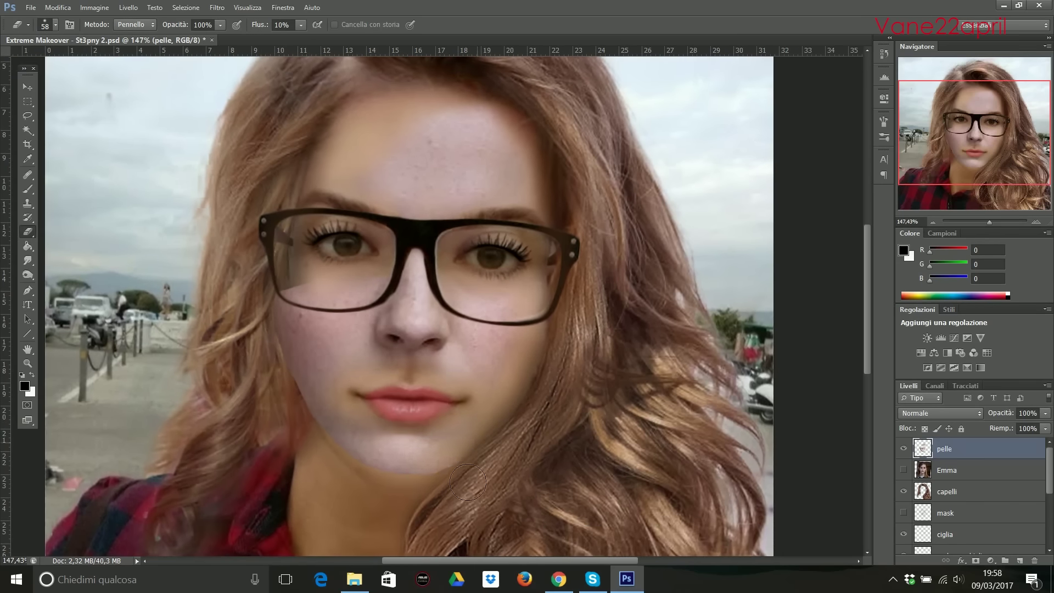
- Bring up Image > Adjustments > Color Balance for the skin patch layer
{"action": "scroll", "coordinate": [328, 279], "scroll_direction": "up", "scroll_amount": 2}
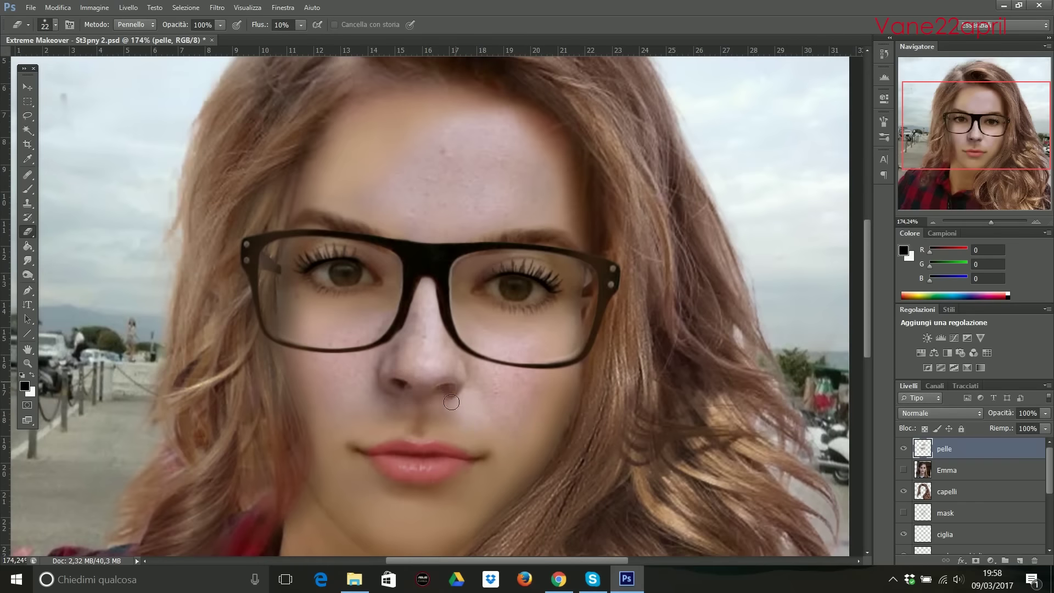
{"action": "scroll", "coordinate": [399, 397], "scroll_direction": "right", "scroll_amount": 1}
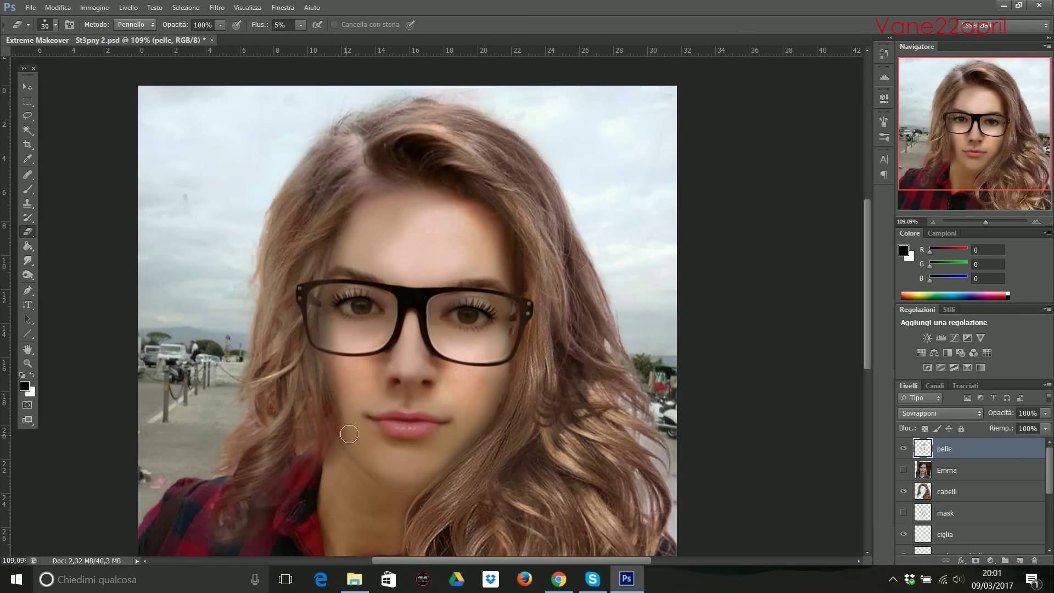
{"action": "left_click", "coordinate": [95, 7]}
{"action": "left_click", "coordinate": [352, 122]}
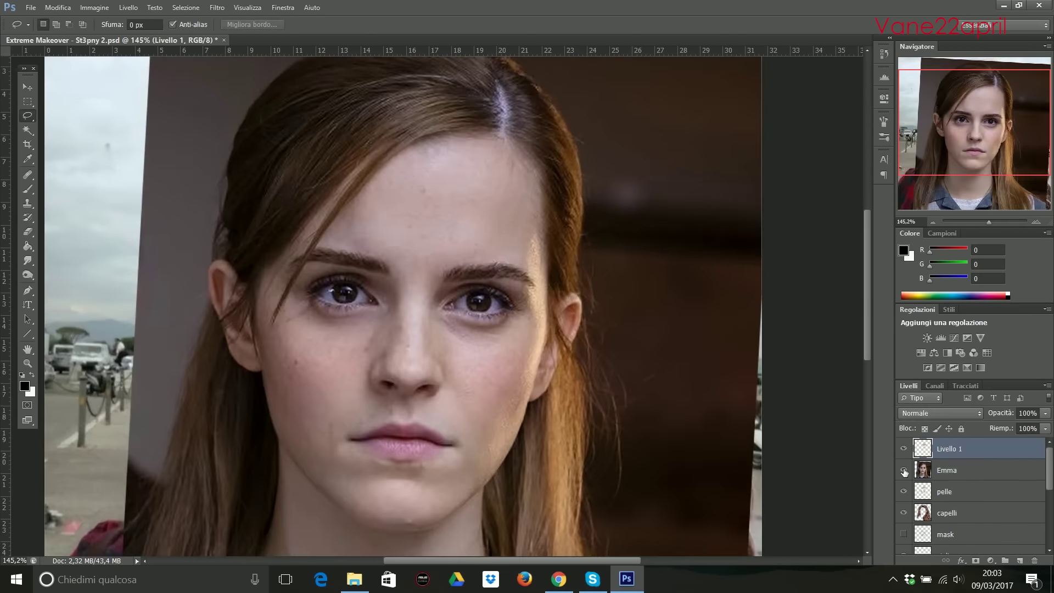
- Hide the Emma layer and fade the beige patch beside the chin at 10% flow
{"action": "left_click", "coordinate": [903, 470]}
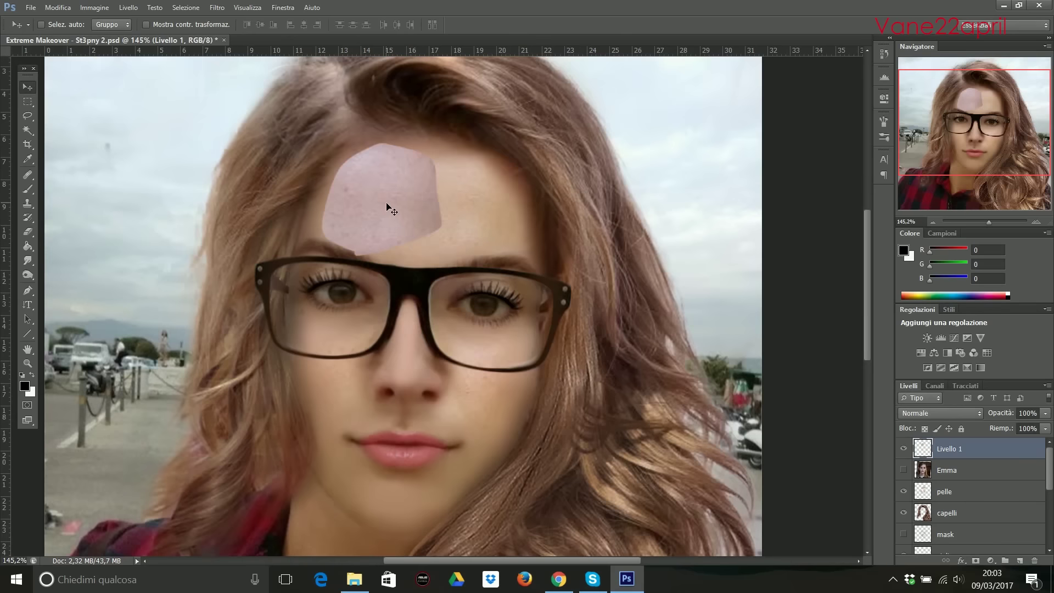
{"action": "key", "text": "shift+1"}
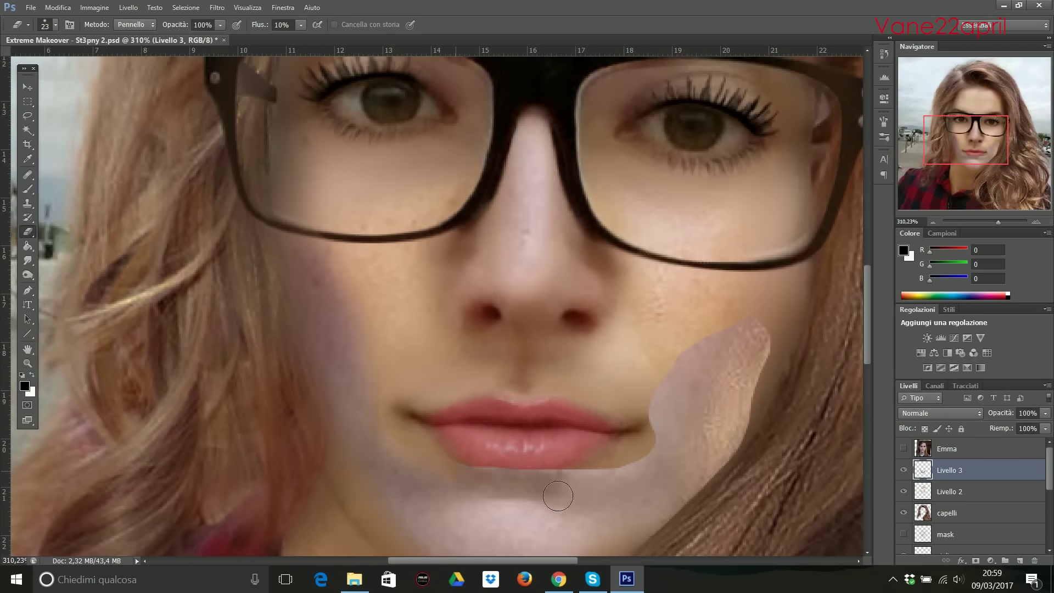
{"action": "left_click_drag", "start_coordinate": [804, 404], "coordinate": [708, 268]}
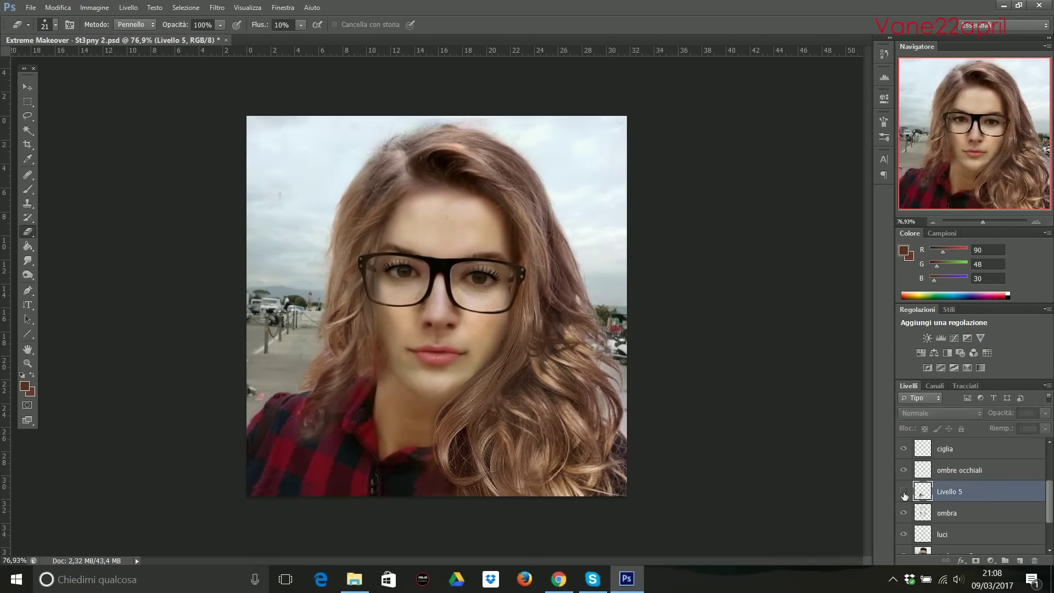
- Set the ombre and luci layers to Soft Light blending, then hide luci
{"action": "left_click", "coordinate": [959, 413]}
{"action": "left_click", "coordinate": [933, 188]}
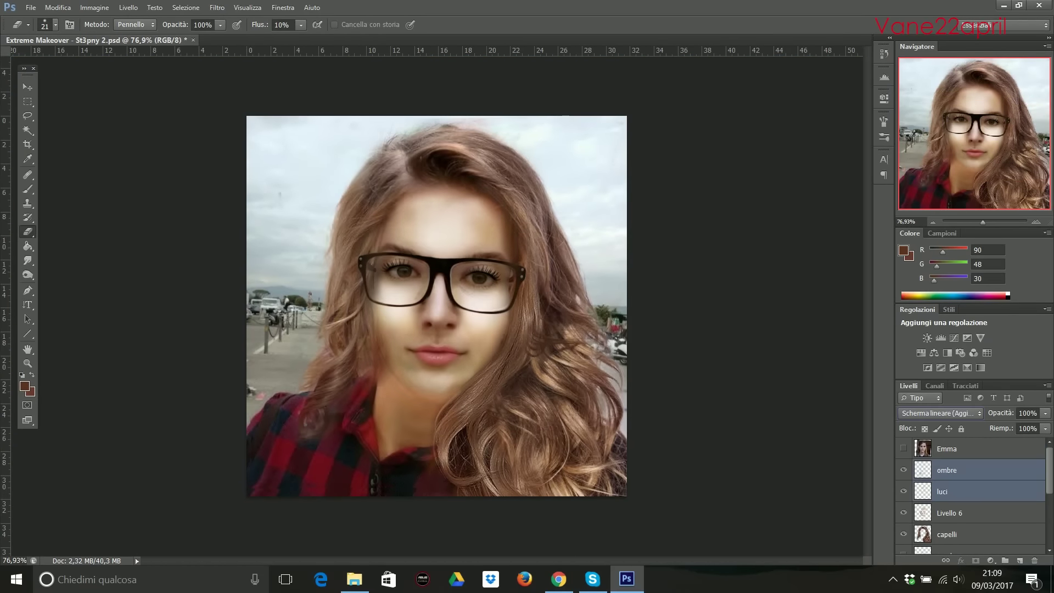
{"action": "left_click", "coordinate": [940, 413]}
{"action": "left_click", "coordinate": [940, 235]}
{"action": "left_click", "coordinate": [987, 495]}
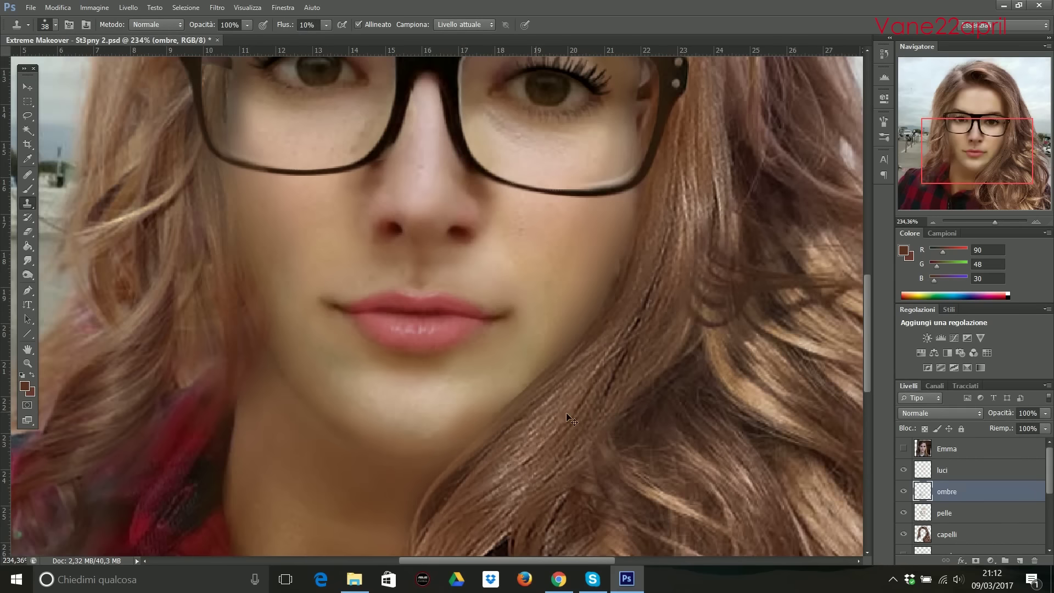
- Move down to the pelle skin layer and ready the Eraser around the mouth
{"action": "key", "text": "alt+bracketleft"}
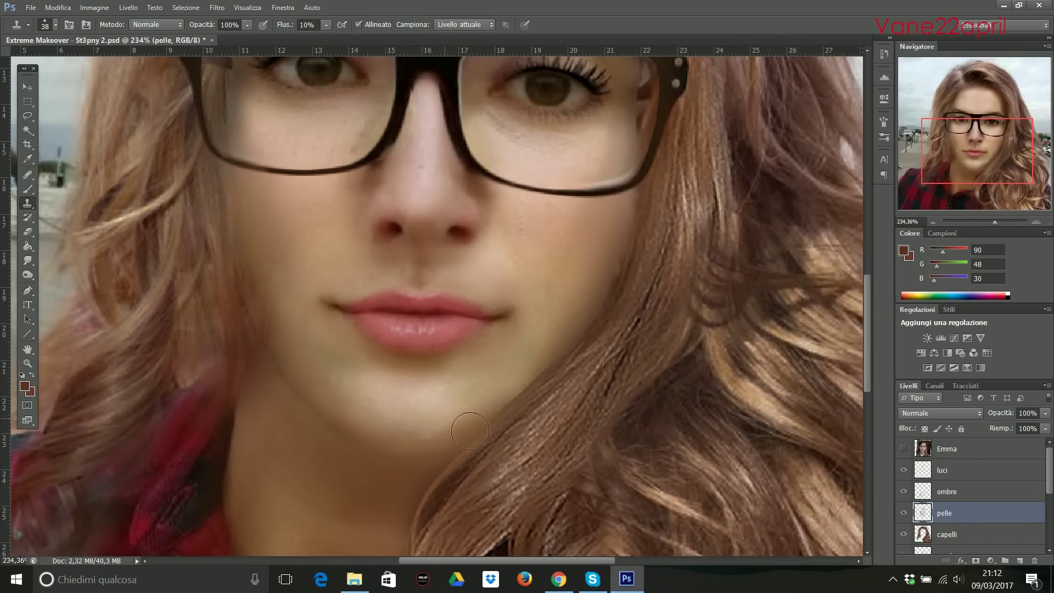
{"action": "scroll", "coordinate": [503, 373], "scroll_direction": "down", "scroll_amount": 3}
{"action": "scroll", "coordinate": [348, 365], "scroll_direction": "up", "scroll_amount": 3}
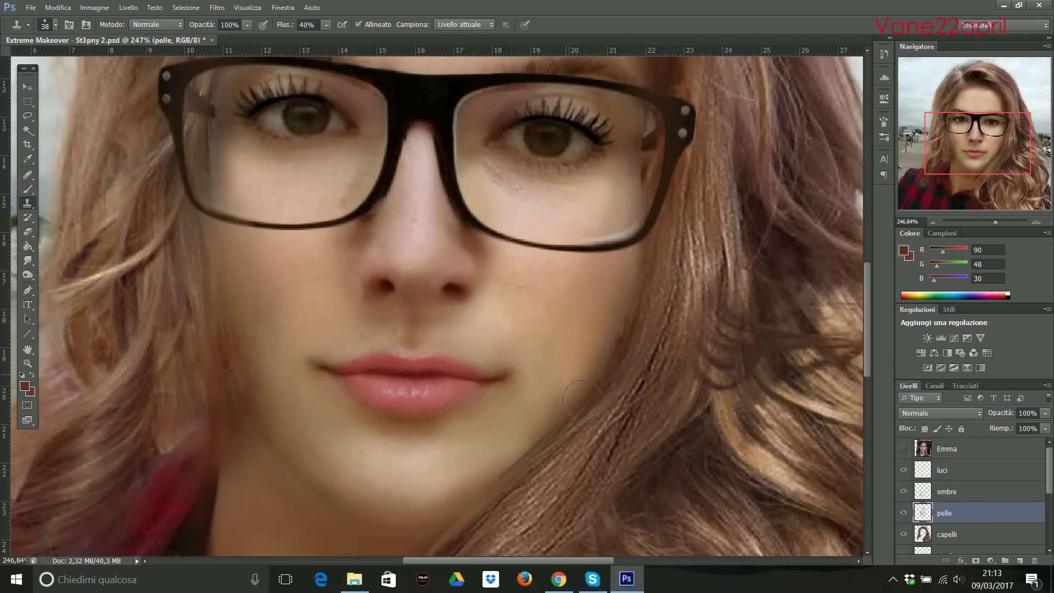
{"action": "scroll", "coordinate": [582, 400], "scroll_direction": "down", "scroll_amount": 3}
{"action": "scroll", "coordinate": [522, 431], "scroll_direction": "up", "scroll_amount": 3}
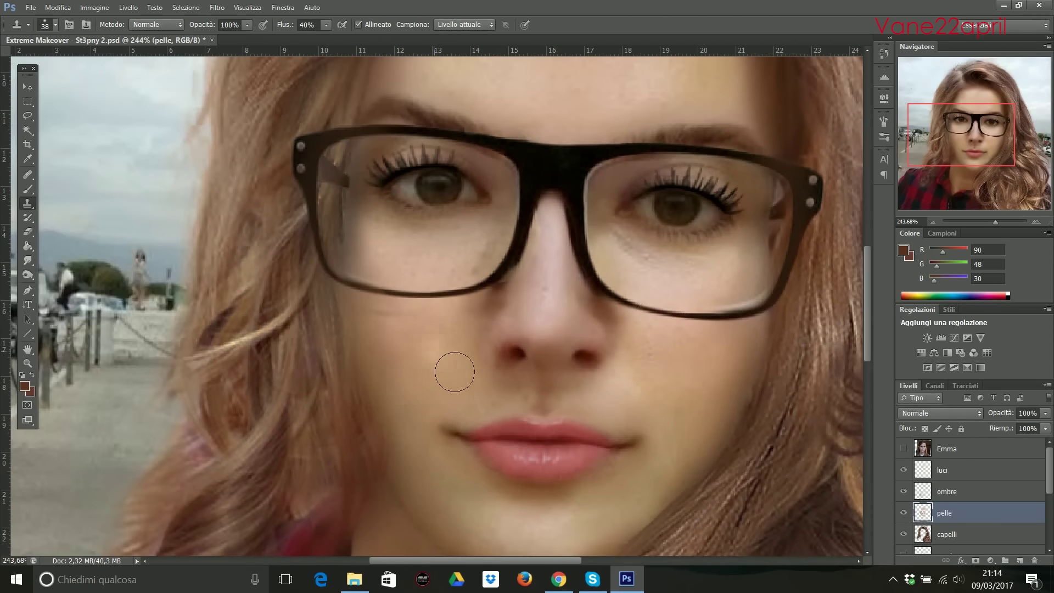
{"action": "scroll", "coordinate": [419, 400], "scroll_direction": "down", "scroll_amount": 3}
{"action": "scroll", "coordinate": [712, 432], "scroll_direction": "up", "scroll_amount": 4}
{"action": "key", "text": "e"}
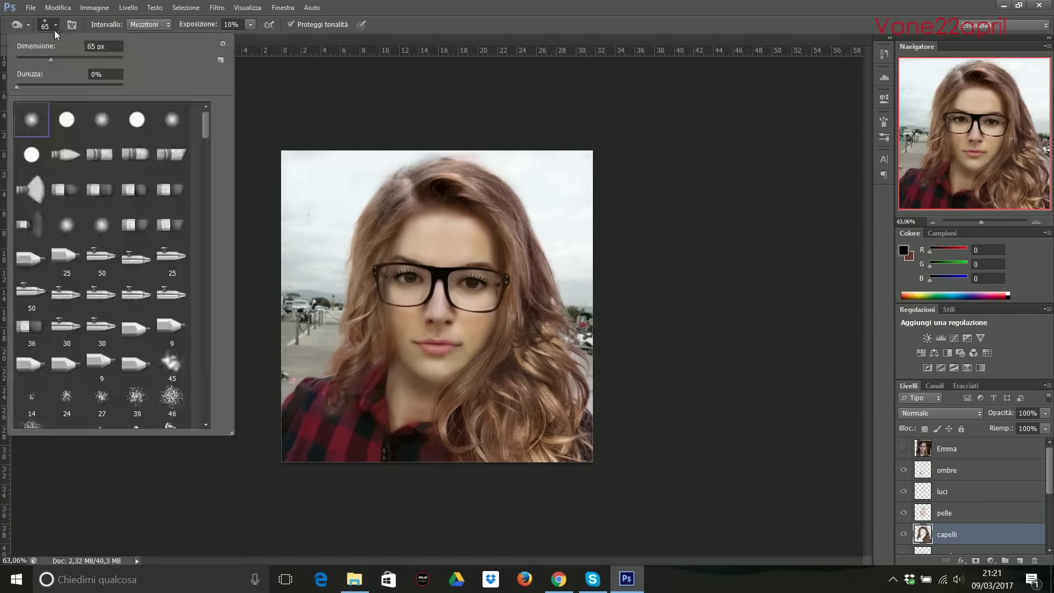
- Set the Dodge exposure to 10% for brightening the hair midtones
{"action": "scroll", "coordinate": [439, 308], "scroll_direction": "up", "scroll_amount": 1}
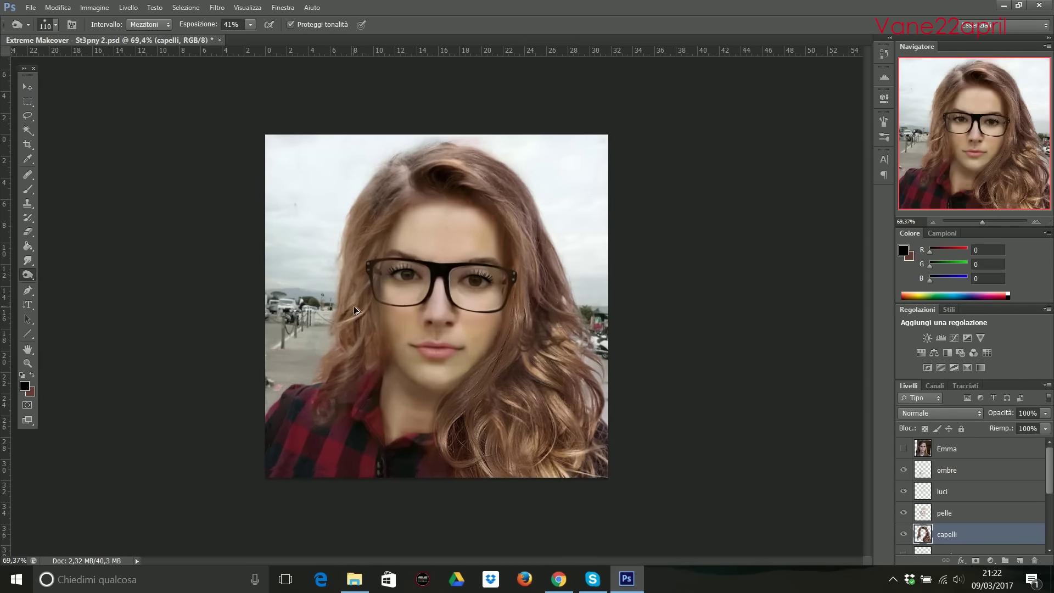
{"action": "key", "text": "1"}
{"action": "scroll", "coordinate": [541, 258], "scroll_direction": "down", "scroll_amount": 2}
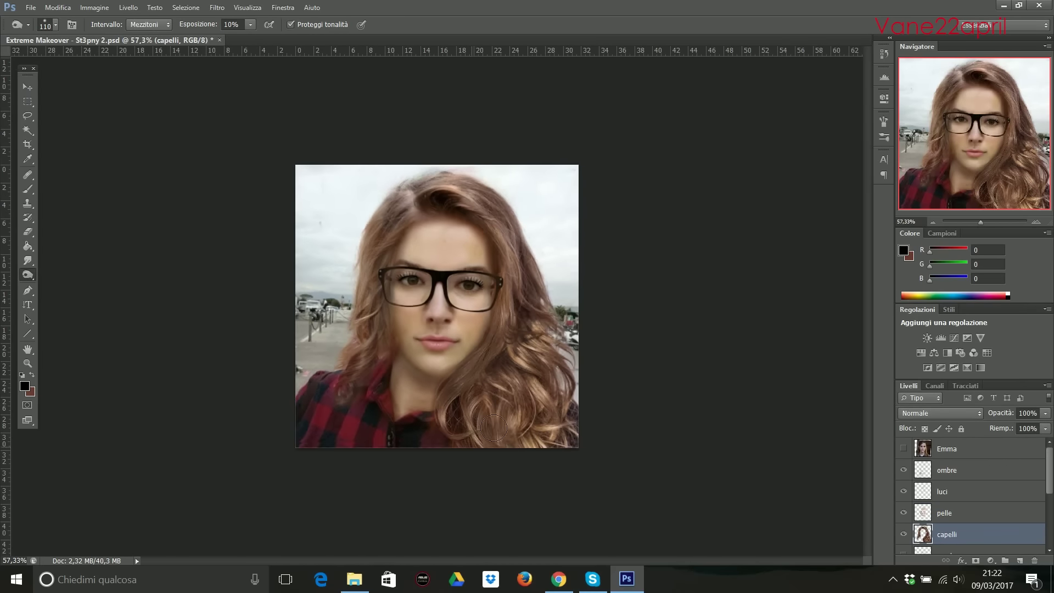